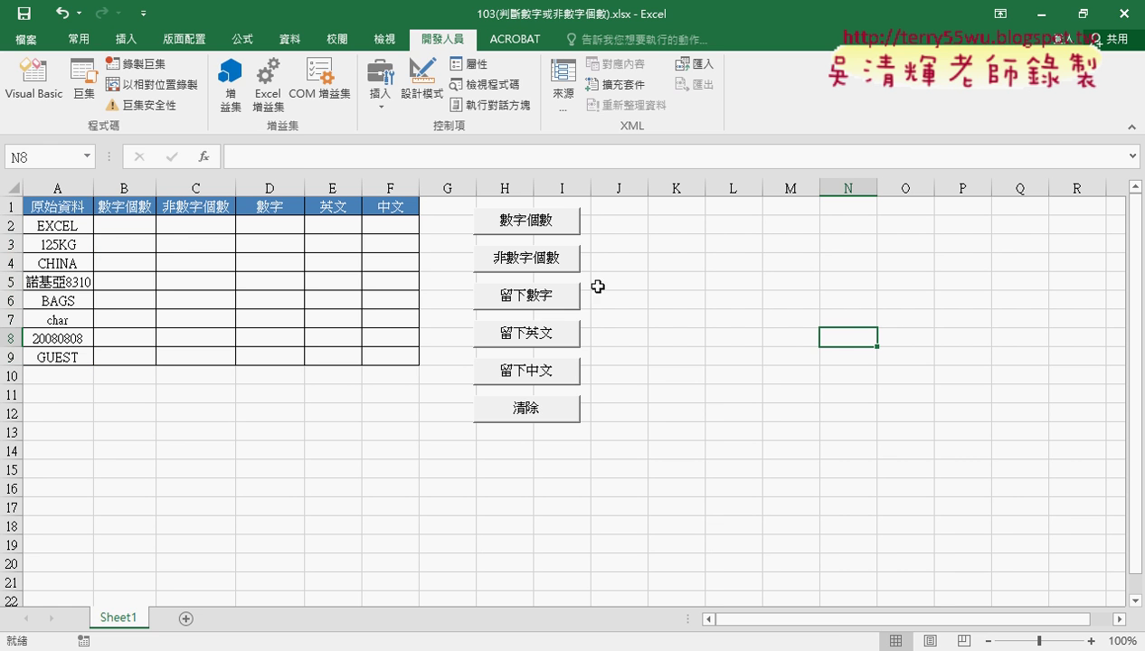
Step: Run the 數字個數, 非數字個數 and 留下數字 macros to fill columns B to D
{"action": "left_click", "coordinate": [535, 222]}
{"action": "left_click", "coordinate": [530, 263]}
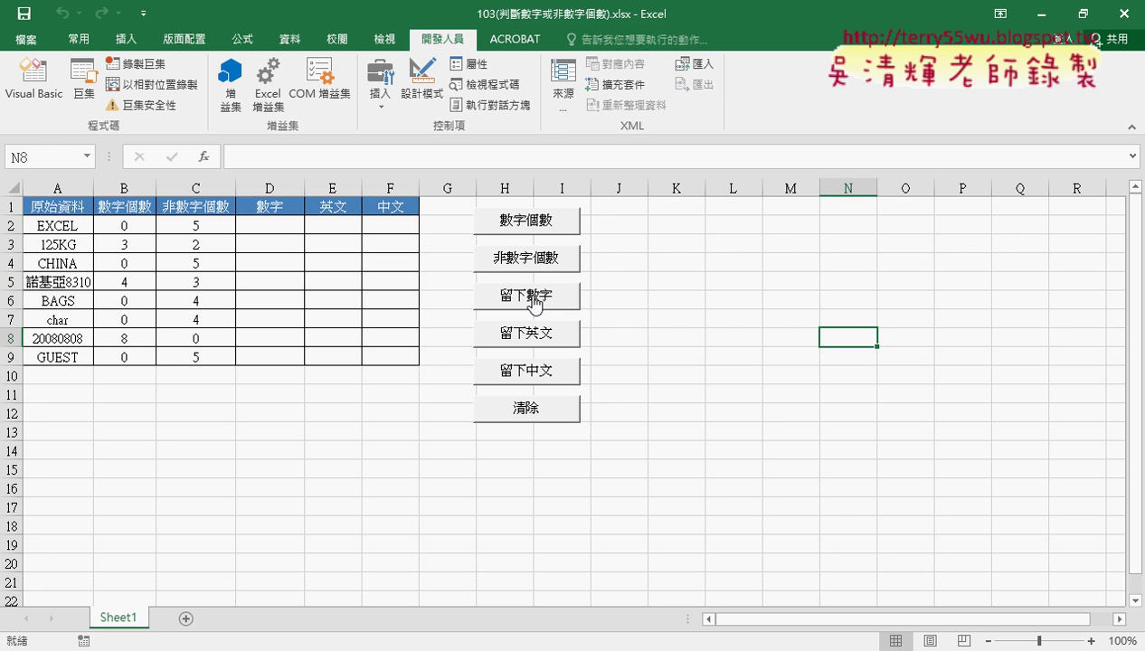
{"action": "left_click", "coordinate": [529, 299]}
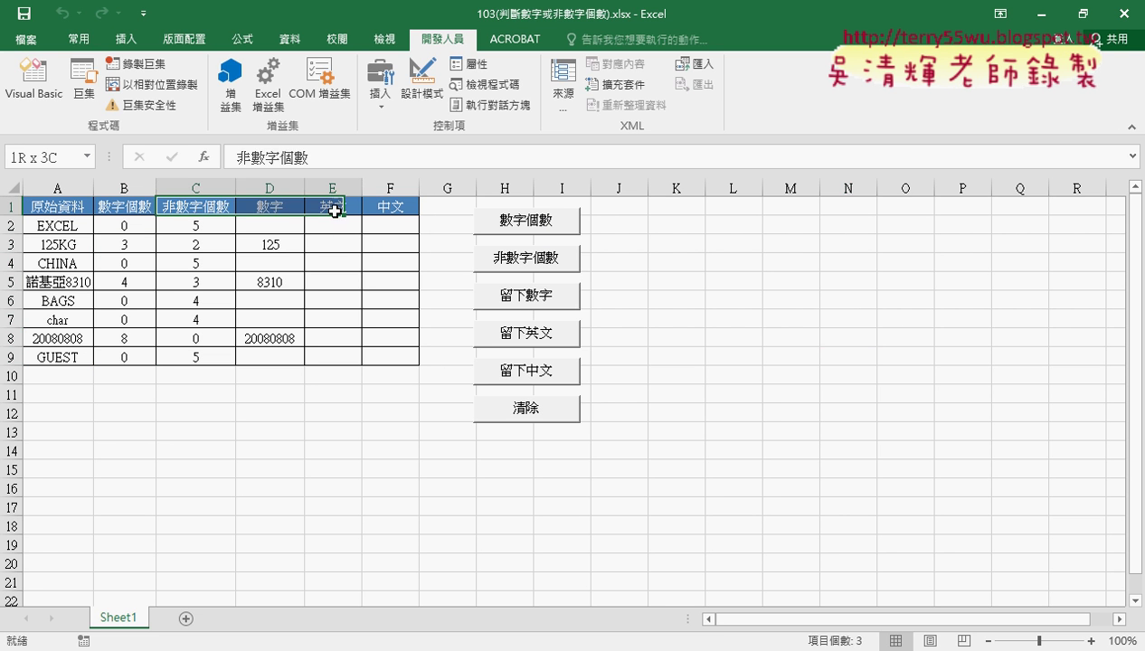
Step: Apply All Borders to the table A1:F9, then run 留下英文 and 留下中文 for columns E and F
{"action": "left_click_drag", "start_coordinate": [211, 206], "coordinate": [389, 206]}
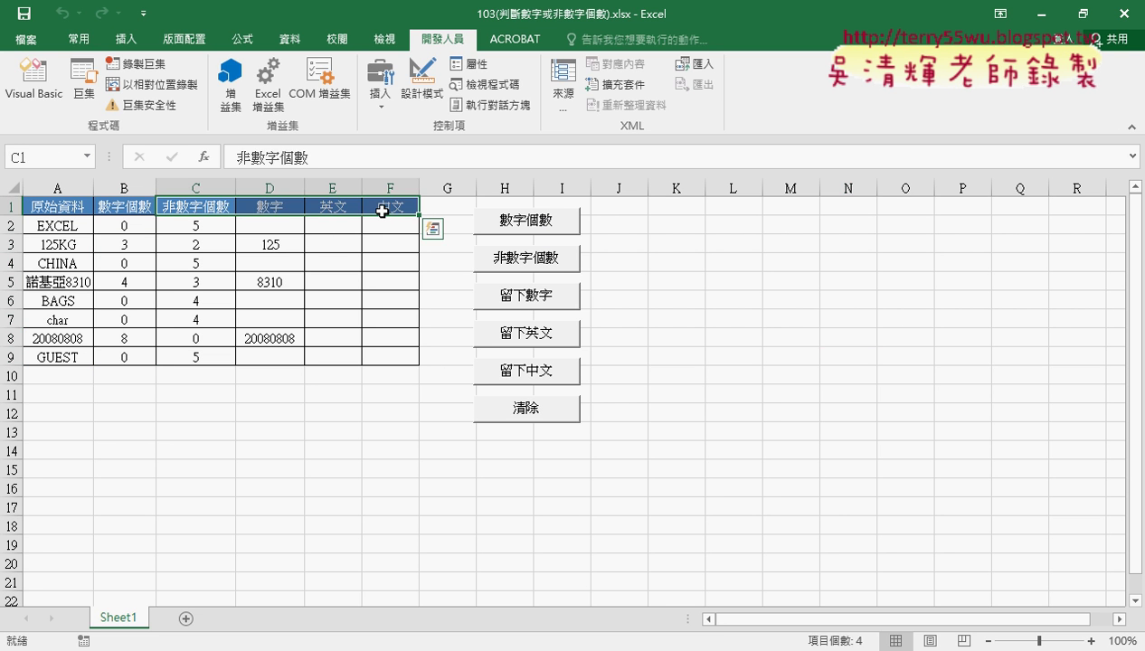
{"action": "left_click", "coordinate": [78, 38]}
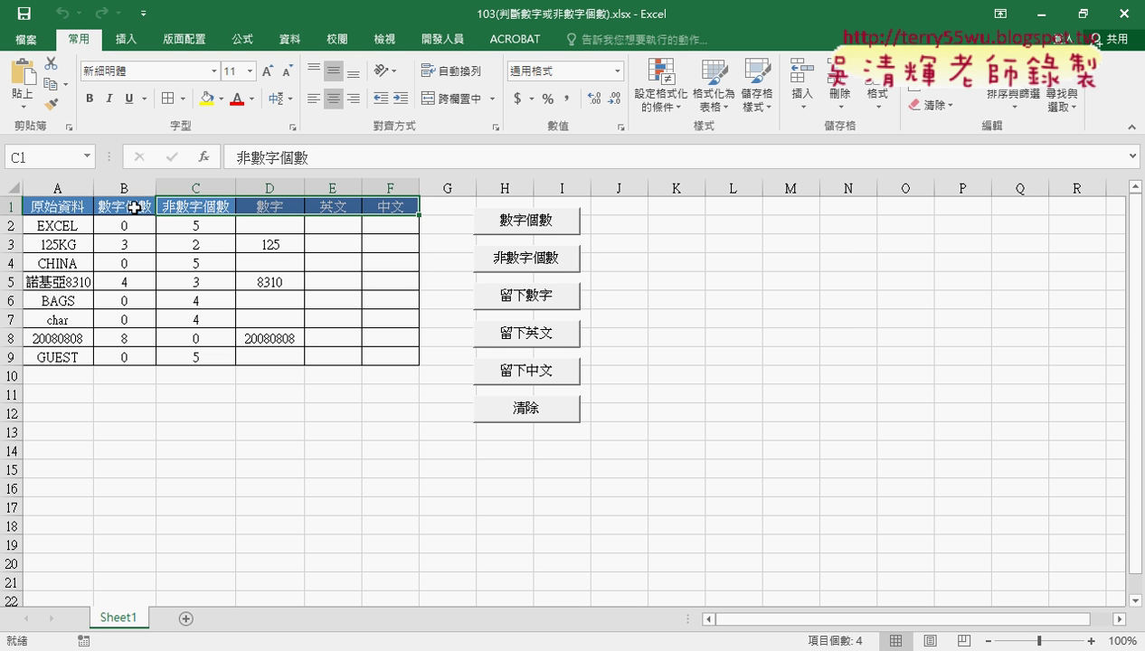
{"action": "left_click_drag", "start_coordinate": [55, 206], "coordinate": [380, 355]}
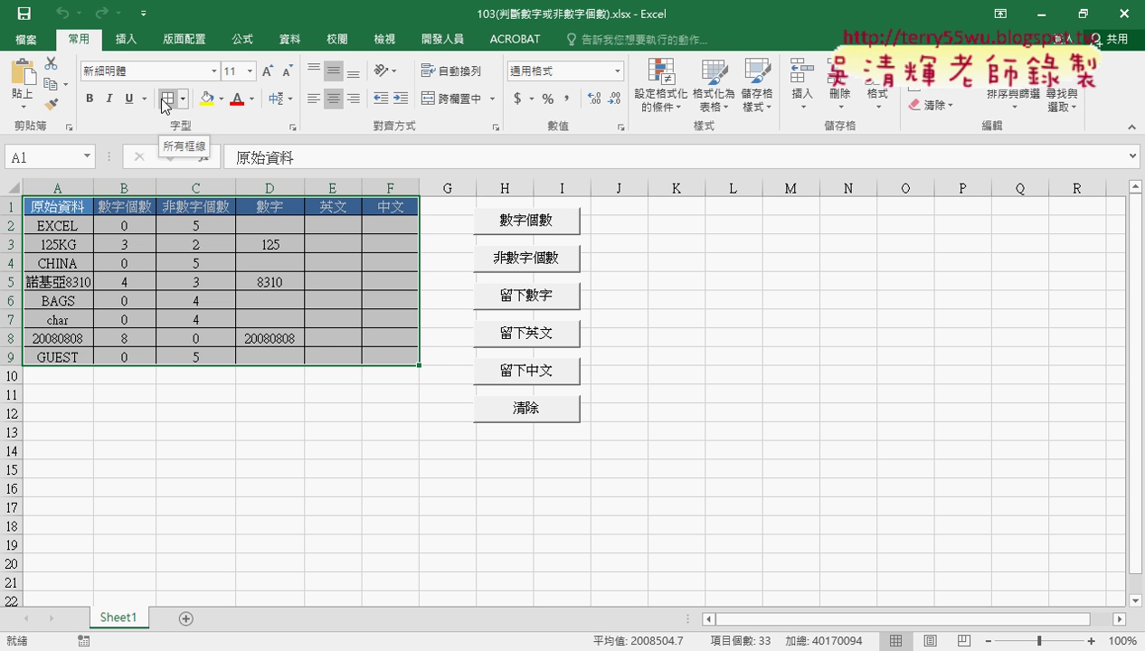
{"action": "left_click", "coordinate": [165, 99]}
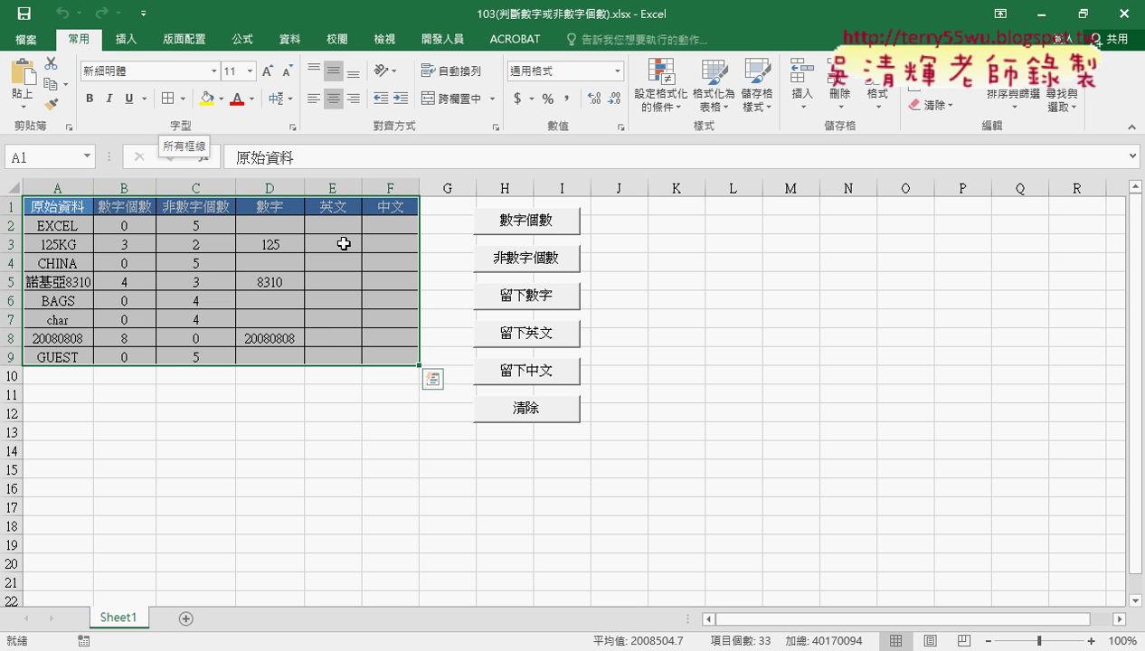
{"action": "left_click", "coordinate": [538, 341]}
{"action": "left_click", "coordinate": [539, 375]}
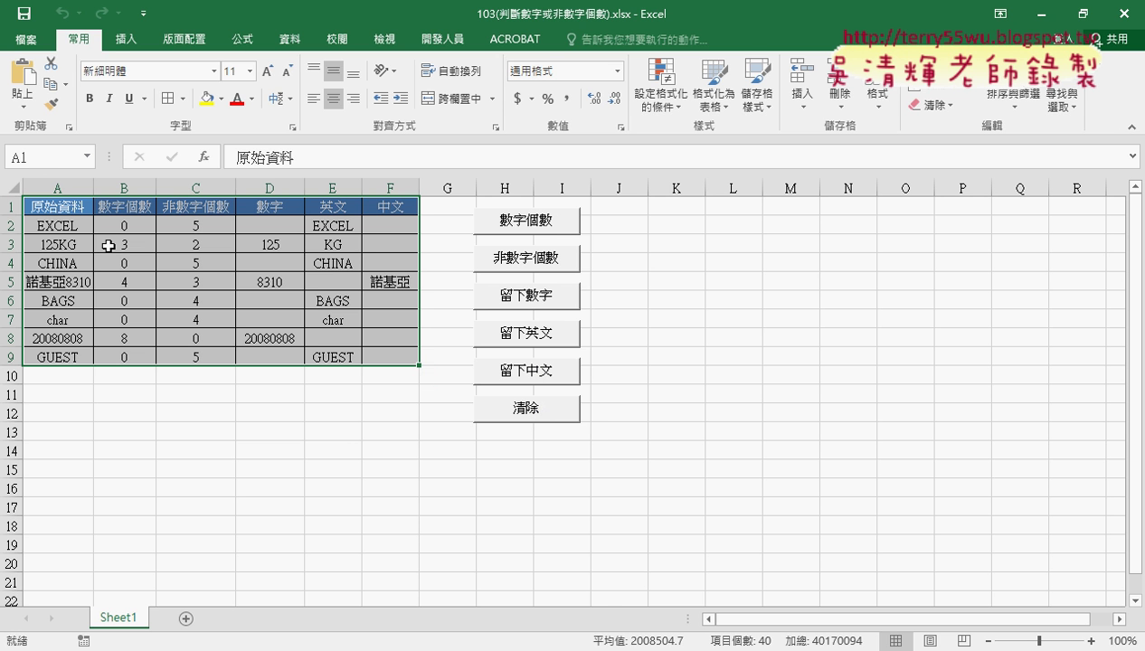
Step: Review the digit counts in cells B2 through B9 one by one
{"action": "left_click_drag", "start_coordinate": [109, 224], "coordinate": [136, 360]}
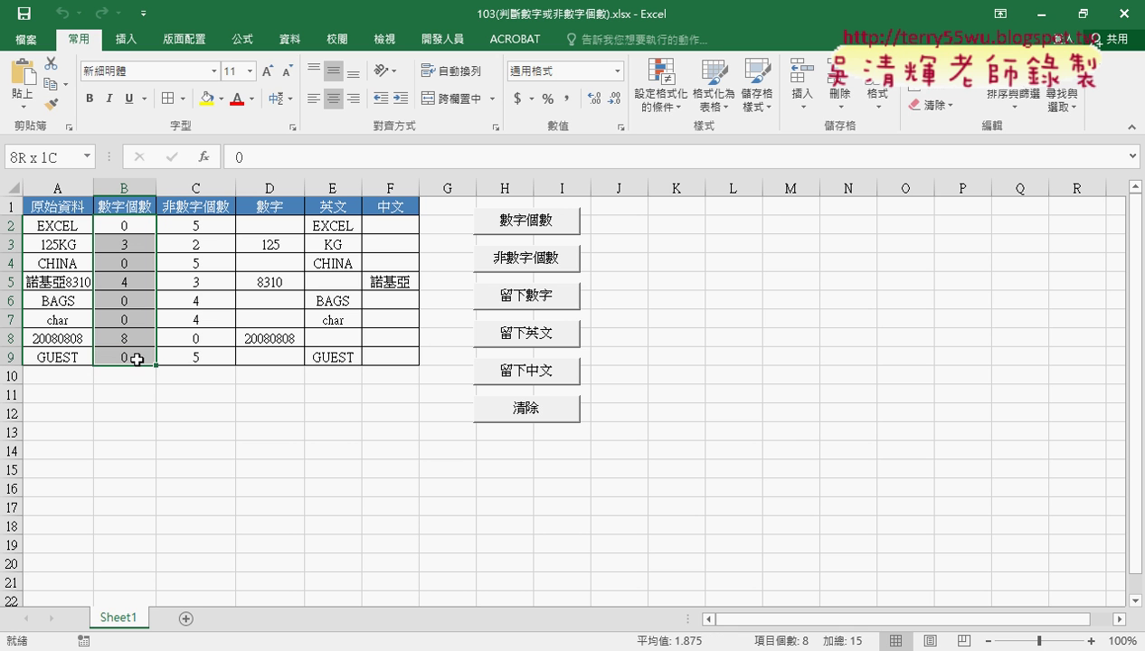
{"action": "left_click", "coordinate": [130, 224]}
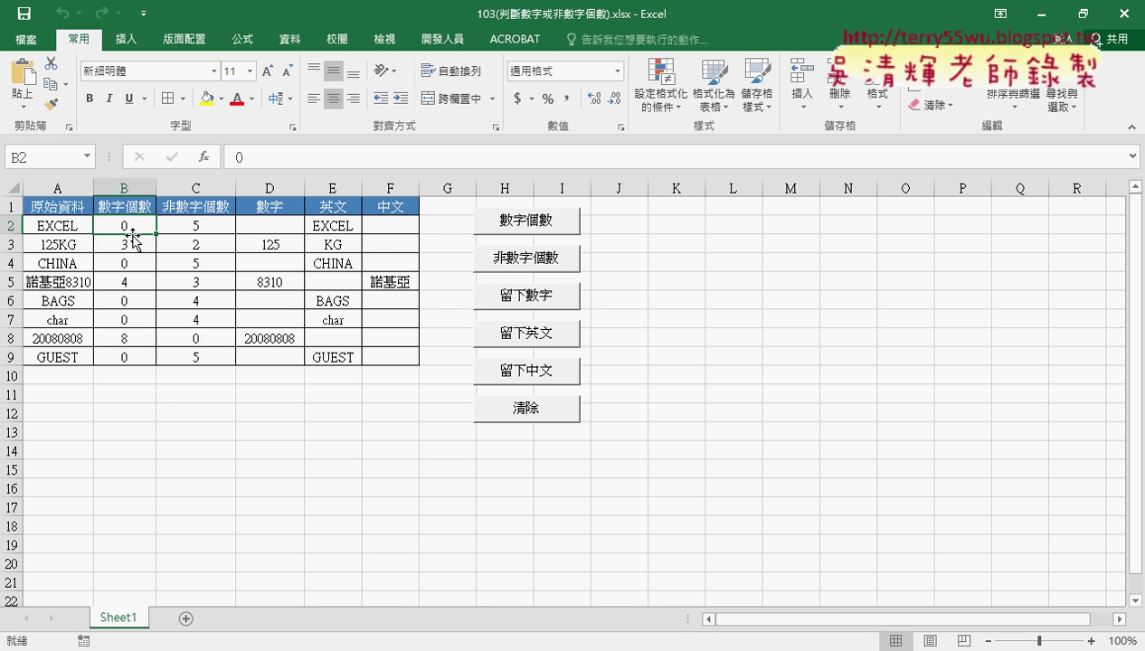
{"action": "left_click", "coordinate": [126, 244]}
{"action": "left_click", "coordinate": [126, 272]}
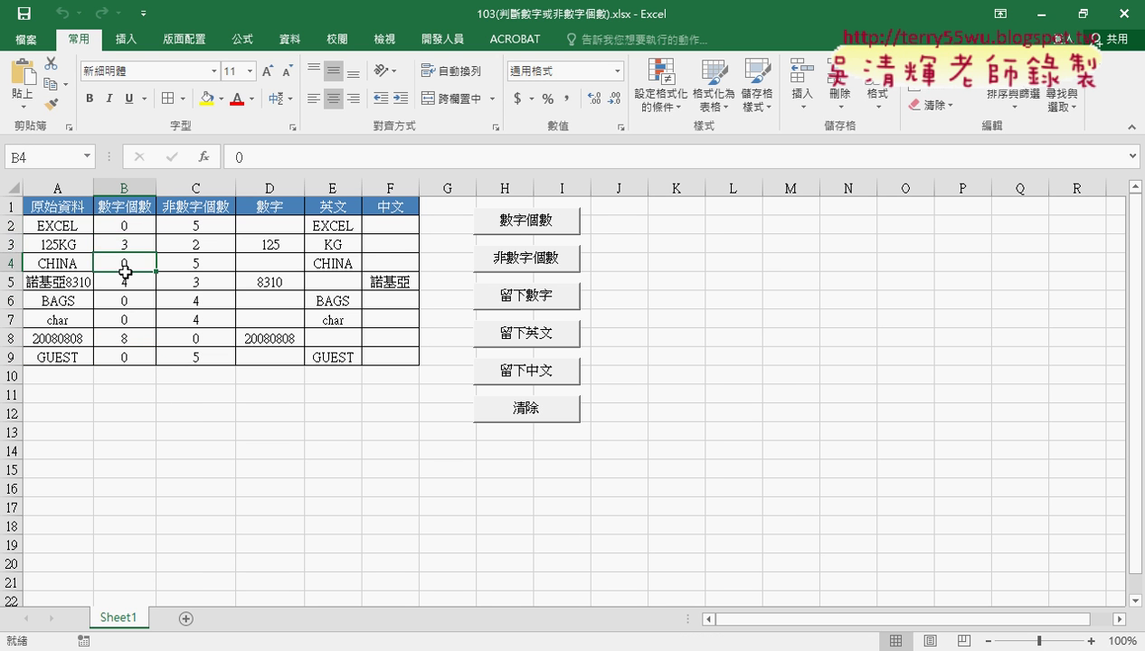
{"action": "left_click", "coordinate": [126, 282]}
{"action": "left_click", "coordinate": [126, 301]}
{"action": "left_click", "coordinate": [127, 320]}
{"action": "left_click", "coordinate": [127, 337]}
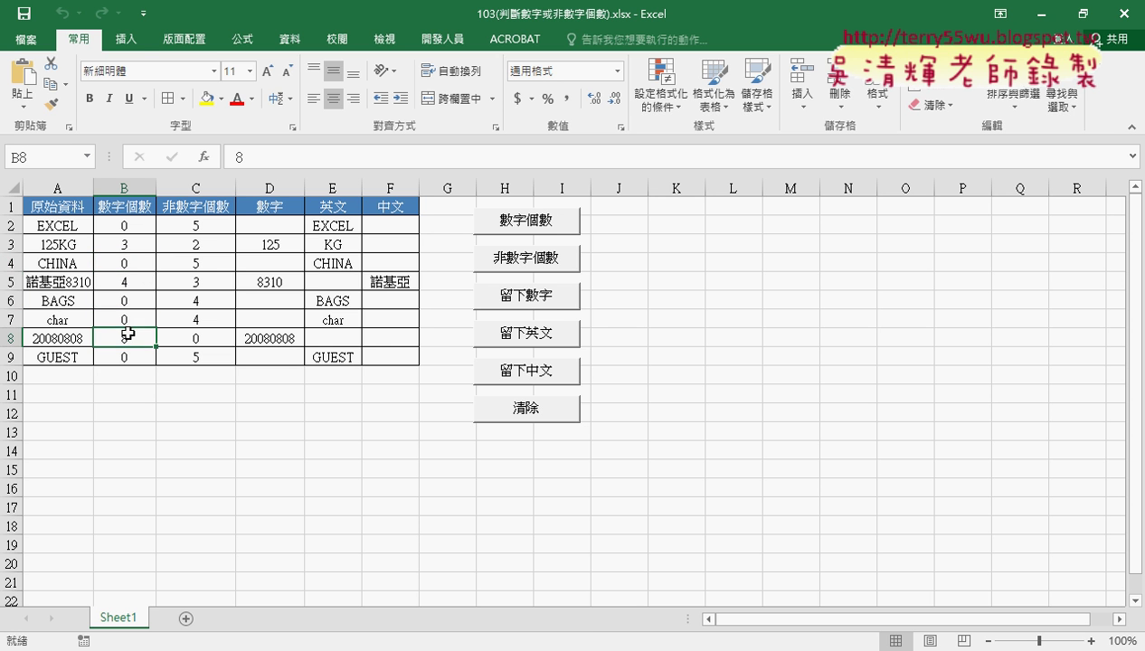
{"action": "left_click", "coordinate": [125, 357]}
Step: Select the results B2:F9 and open the Visual Basic editor showing Module1
{"action": "mouse_move", "coordinate": [127, 225]}
{"action": "left_mouse_down"}
{"action": "mouse_move", "coordinate": [350, 363]}
{"action": "mouse_move", "coordinate": [366, 360]}
{"action": "left_mouse_up"}
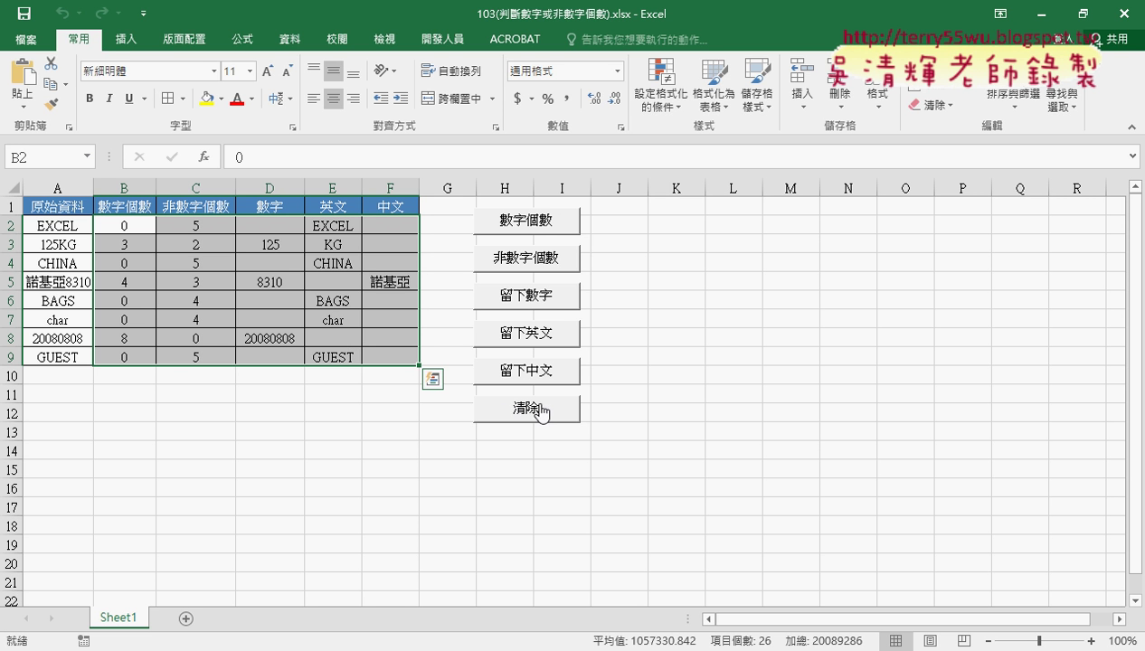
{"action": "left_click", "coordinate": [442, 38]}
{"action": "left_click", "coordinate": [33, 79]}
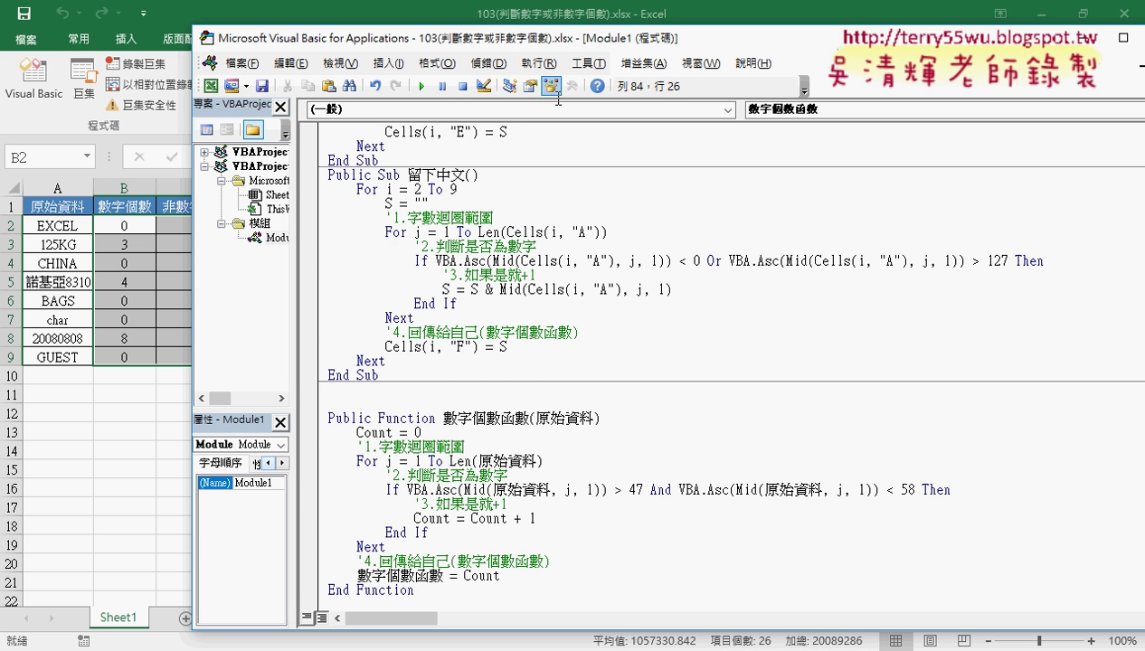
Step: Delete the 數字個數函數 function and insert a new empty Public Sub named 清除
{"action": "left_click_drag", "start_coordinate": [415, 590], "coordinate": [320, 398]}
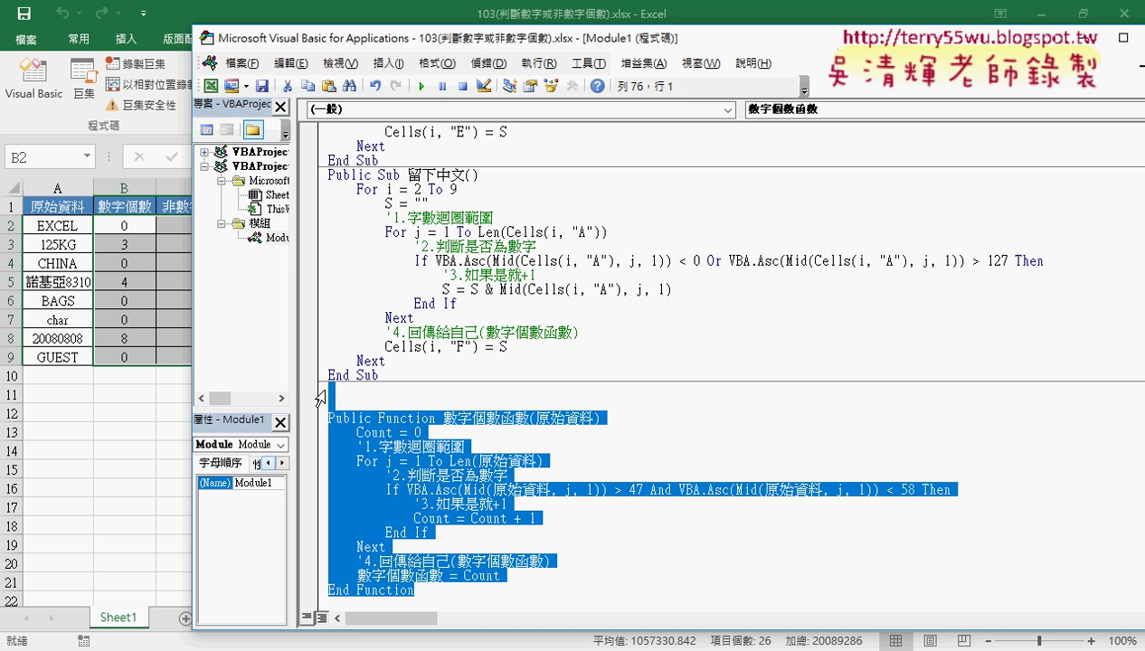
{"action": "key", "text": "Delete"}
{"action": "left_click", "coordinate": [389, 63]}
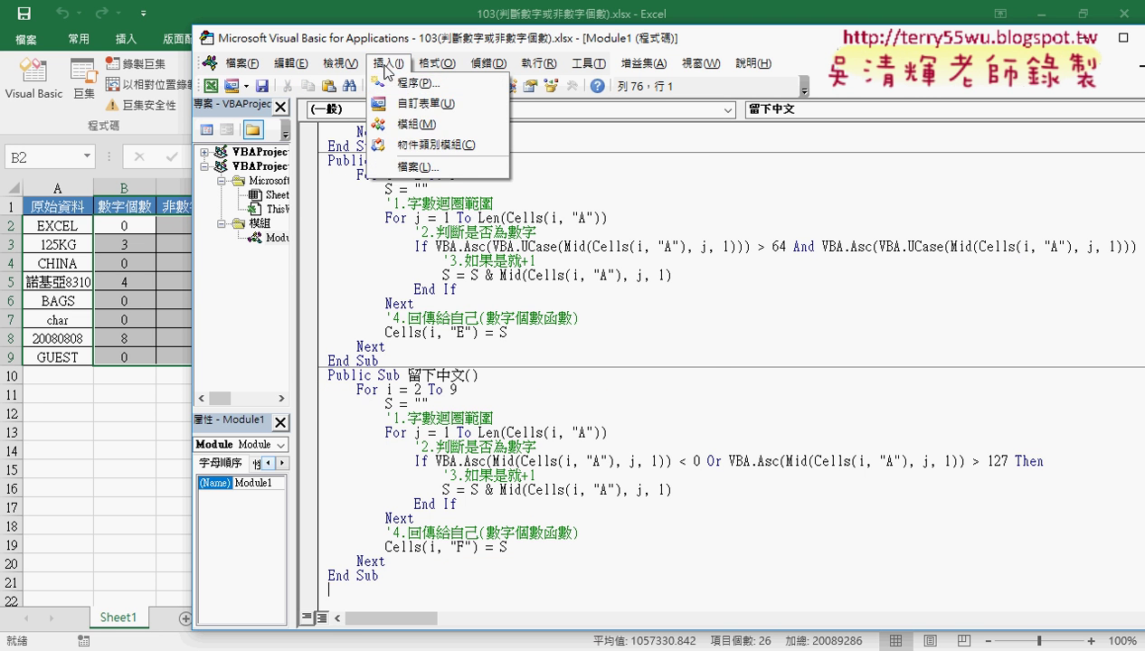
{"action": "left_click", "coordinate": [407, 79]}
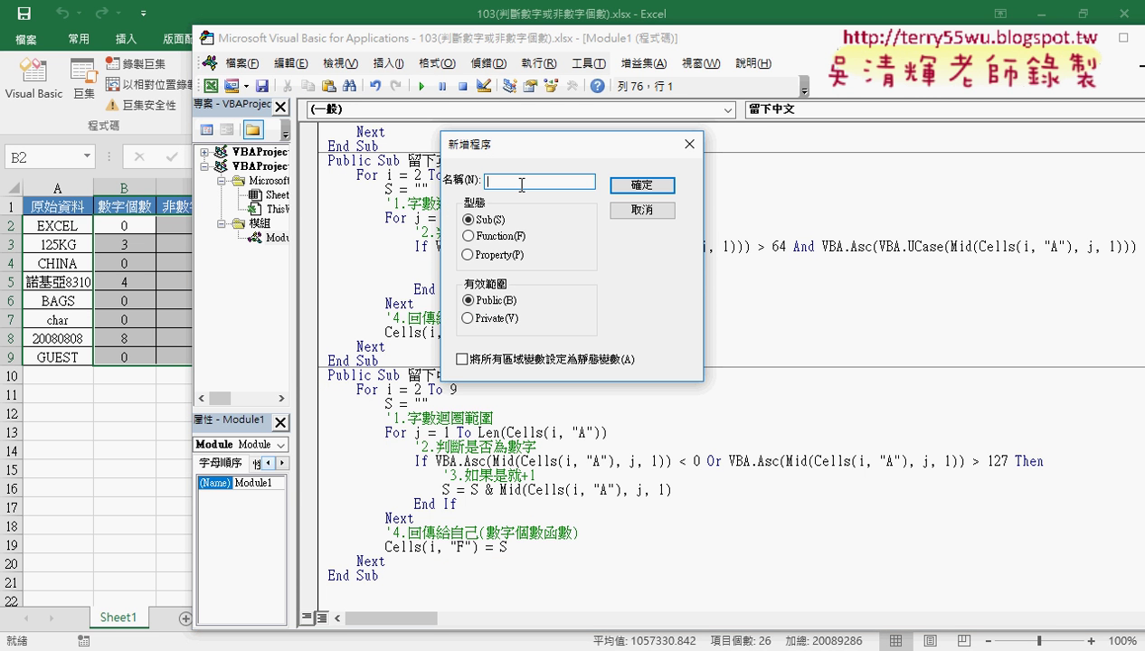
{"action": "type", "text": "ㄑㄧㄥ"}
{"action": "type", "text": "清"}
{"action": "type", "text": "除"}
{"action": "key", "text": "Return"}
{"action": "key", "text": "Return"}
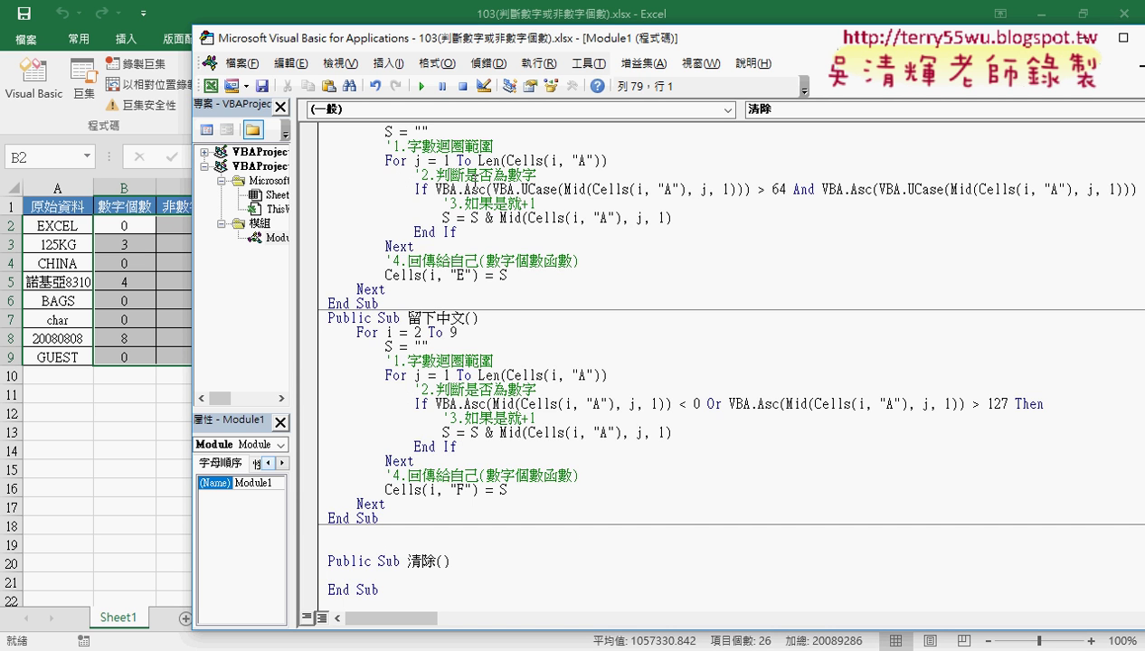
Step: Write range("B2:F9").ClearContents inside Sub 清除, completing ClearContents from the suggestion list
{"action": "left_click_drag", "start_coordinate": [468, 40], "coordinate": [728, 37]}
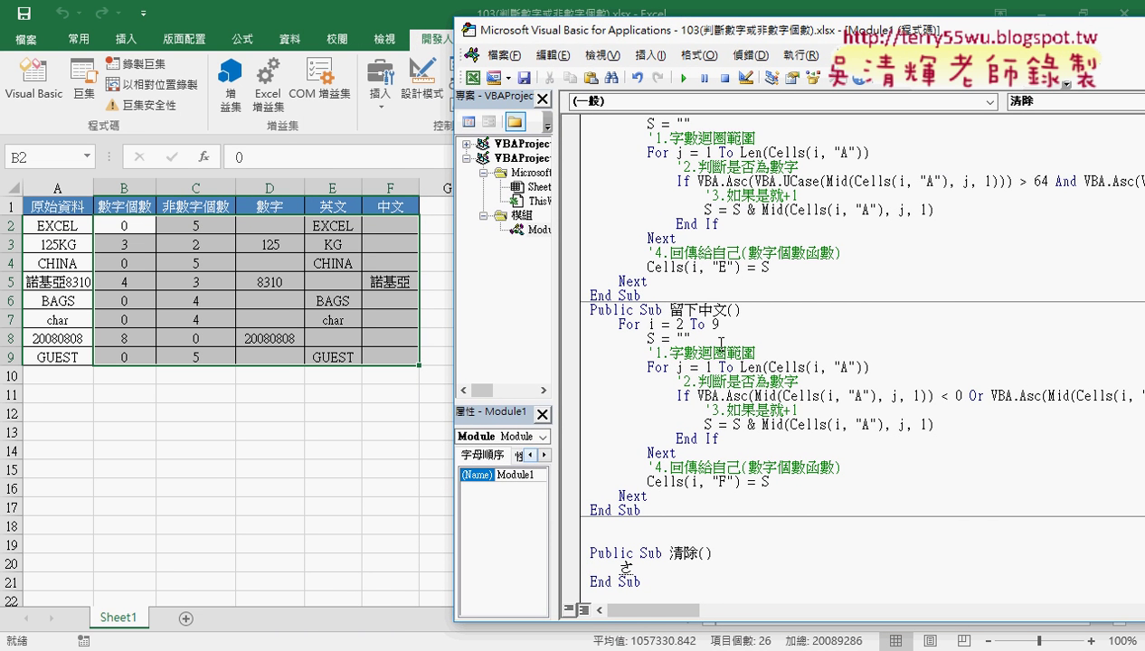
{"action": "type", "text": "r"}
{"action": "type", "text": "ange("}
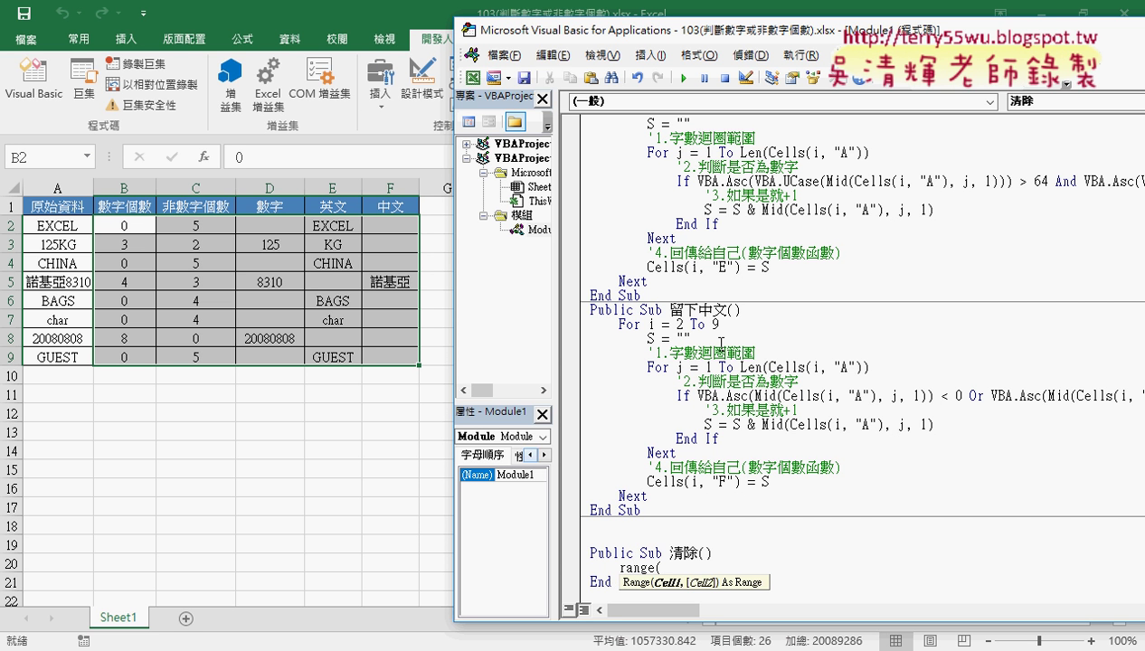
{"action": "type", "text": "\""}
{"action": "type", "text": "B"}
{"action": "type", "text": "2:"}
{"action": "type", "text": "F"}
{"action": "type", "text": "9\""}
{"action": "type", "text": ")"}
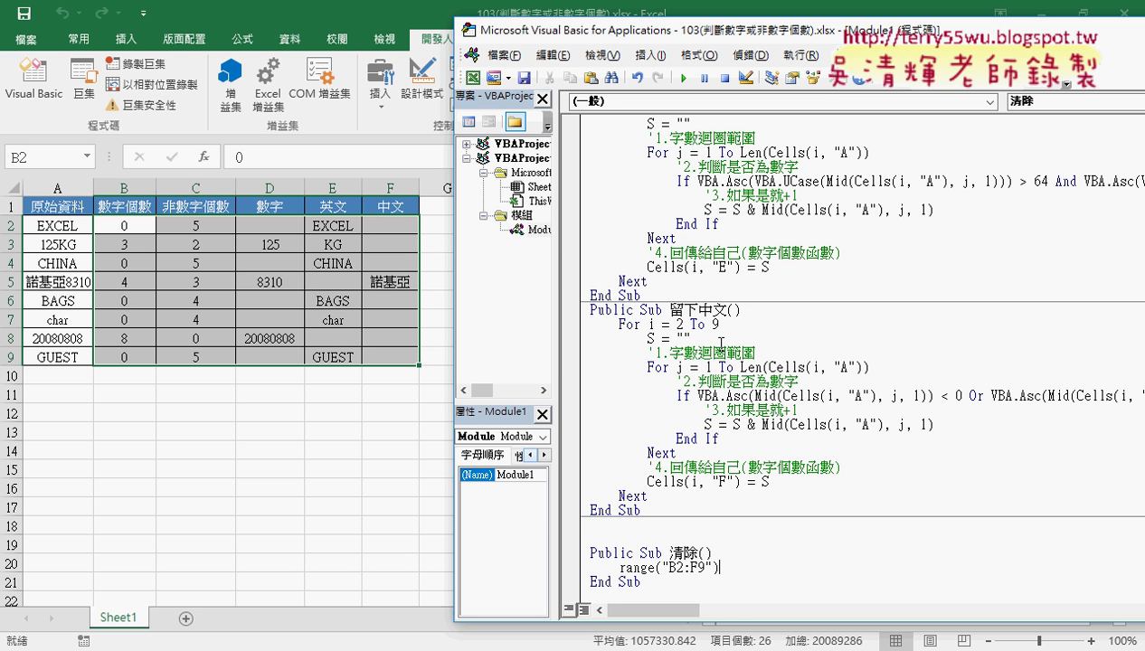
{"action": "type", "text": ".c"}
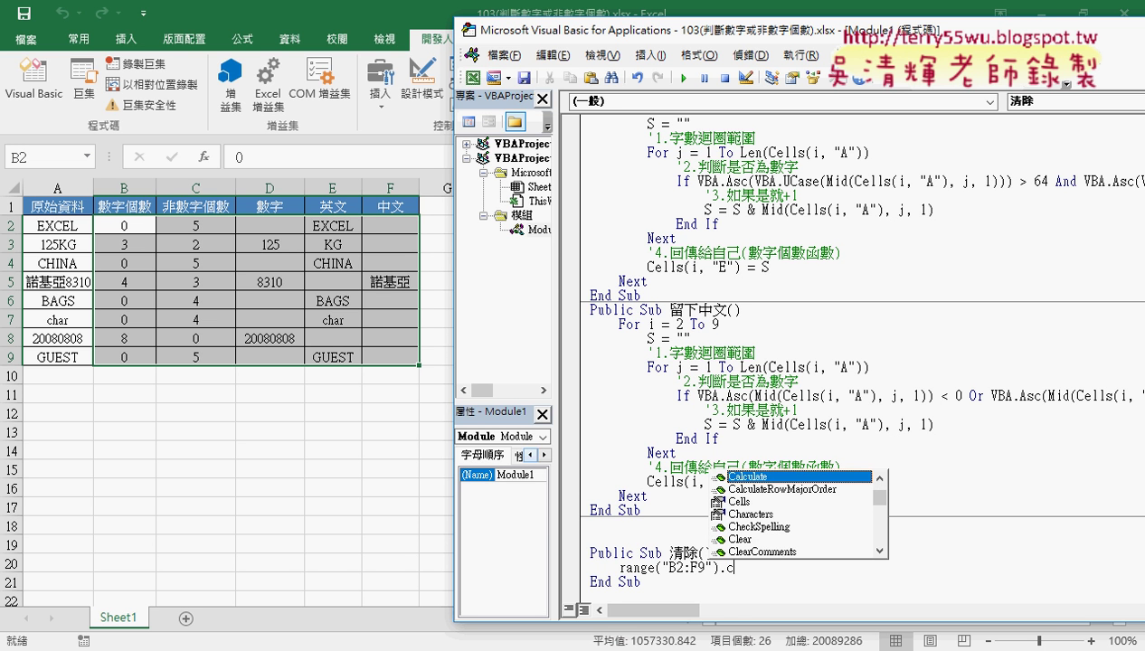
{"action": "type", "text": "l"}
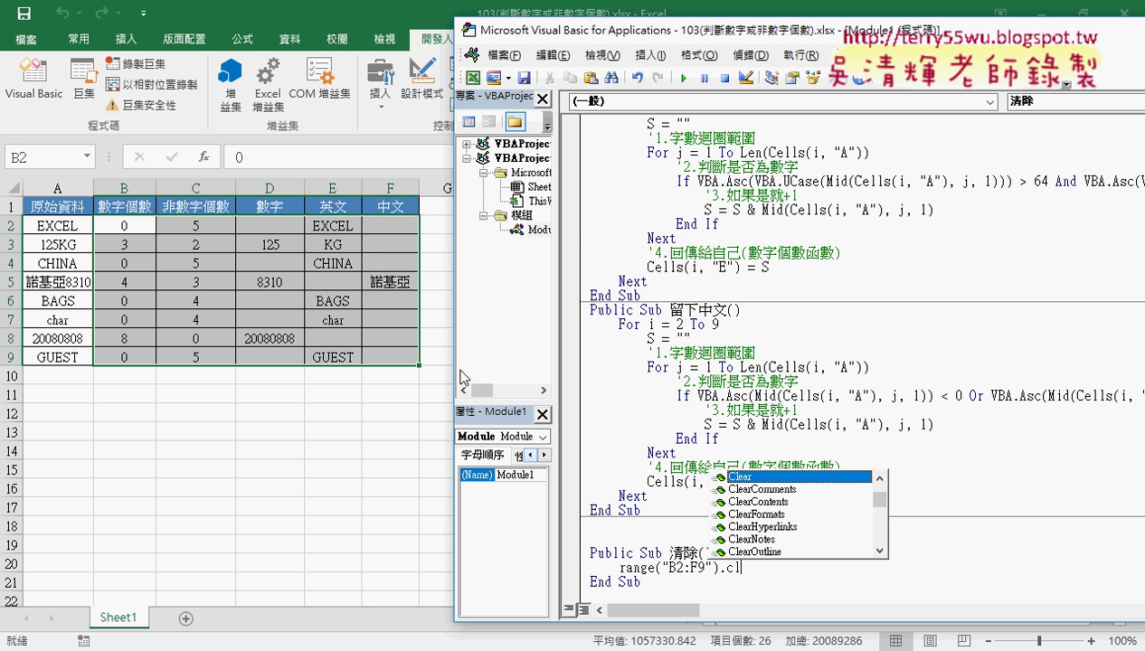
{"action": "left_click", "coordinate": [762, 505]}
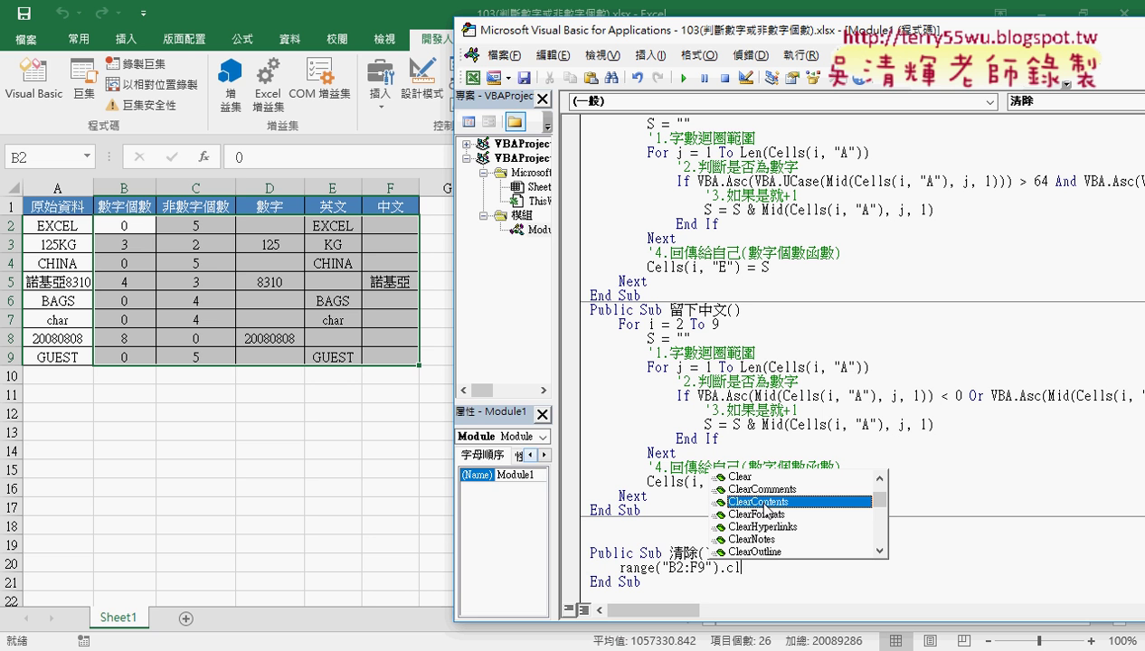
{"action": "double_click", "coordinate": [764, 505]}
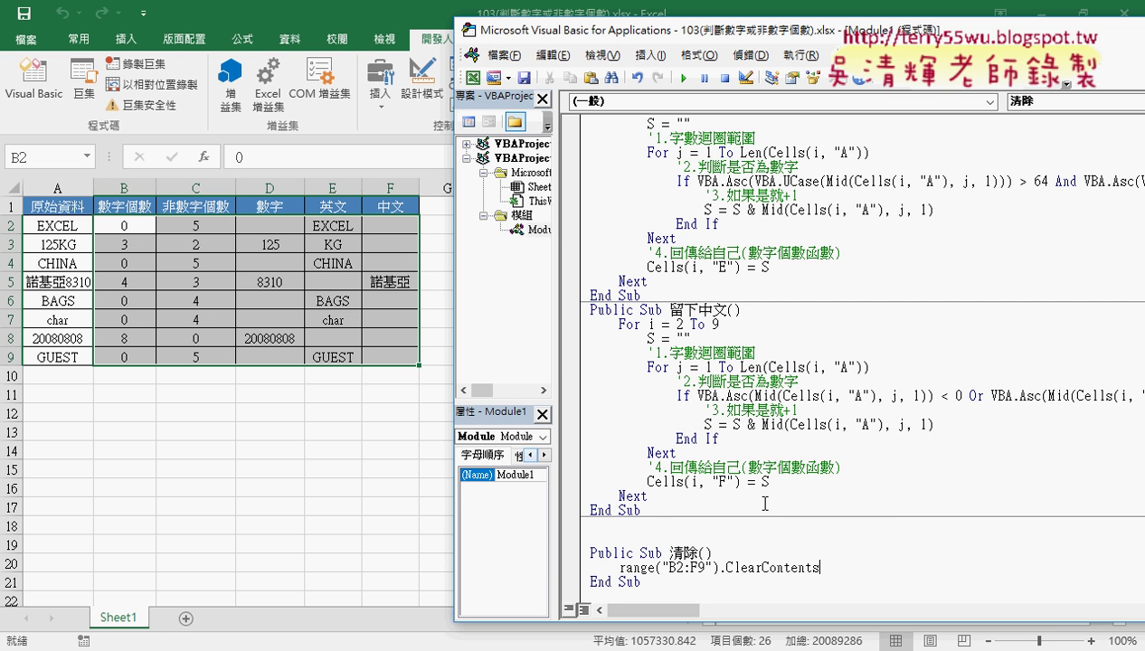
Step: Review the range("B2:F9").ClearContents line, then return to the Excel worksheet
{"action": "left_click_drag", "start_coordinate": [824, 567], "coordinate": [619, 570]}
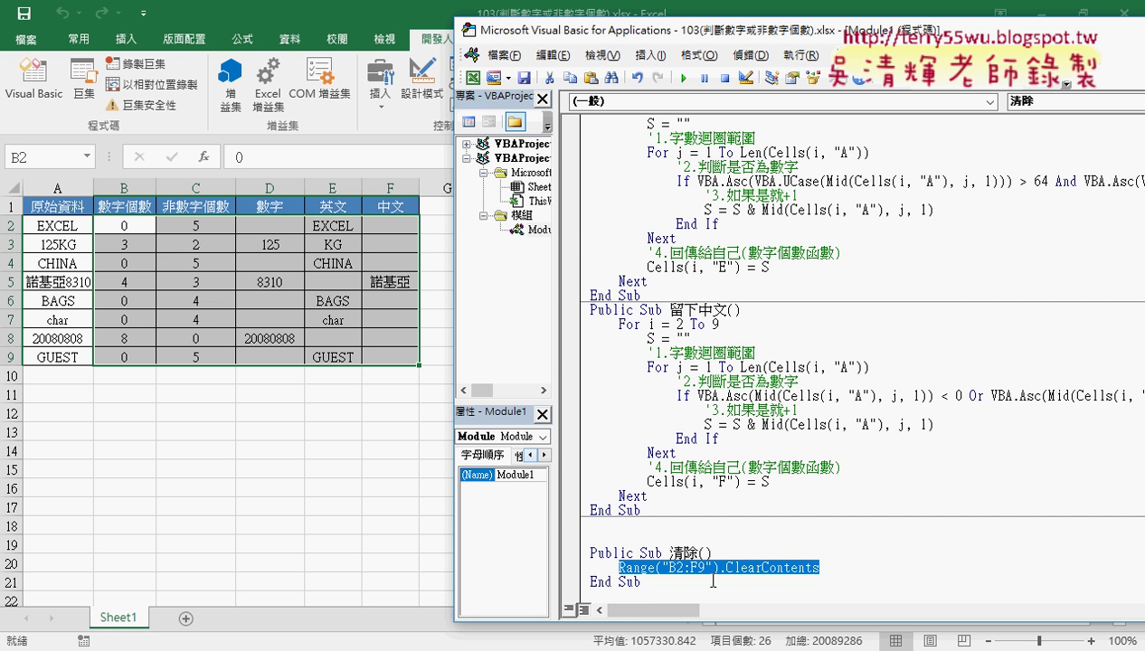
{"action": "left_click", "coordinate": [834, 559]}
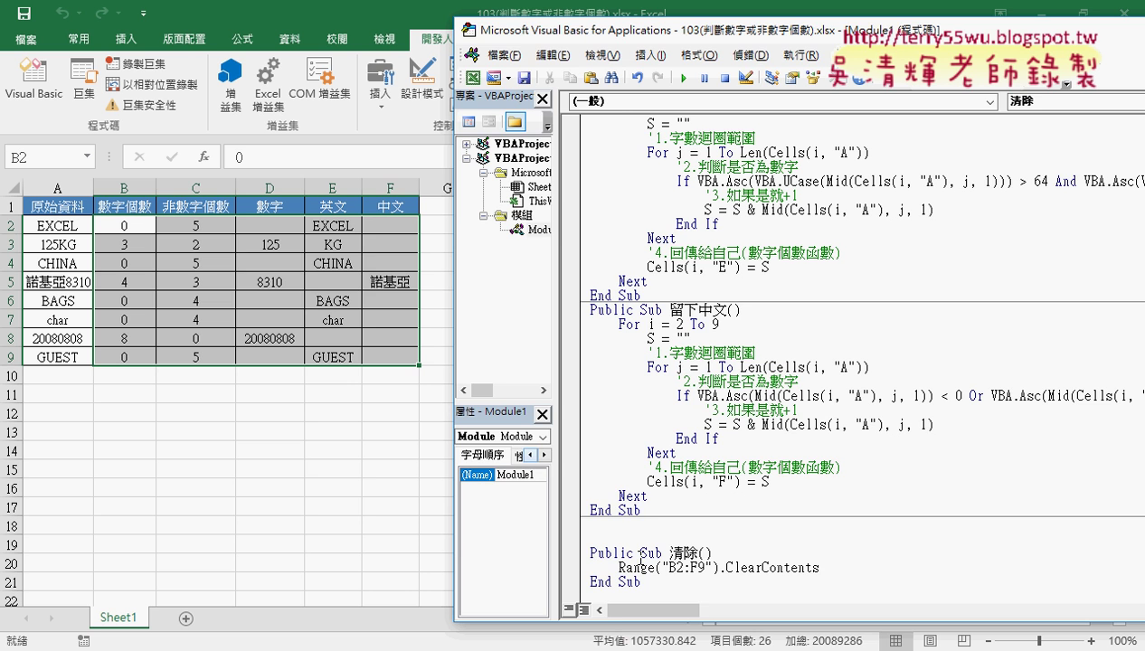
{"action": "left_click", "coordinate": [359, 491]}
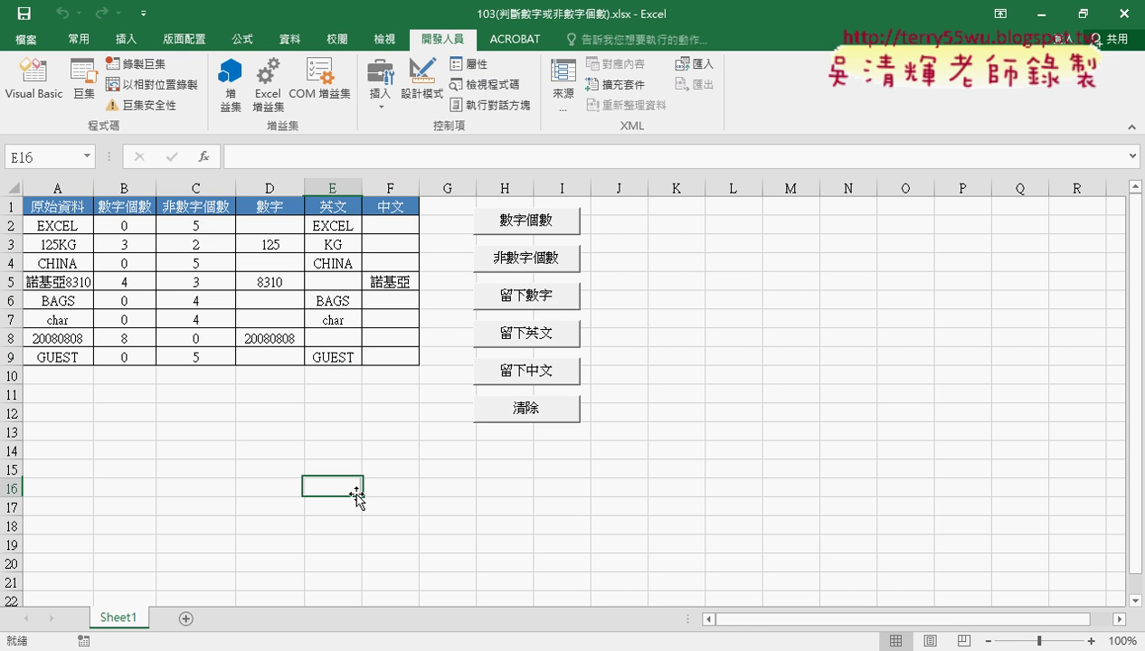
Step: Run the 清除 macro to empty B2:F9, then reopen the VBA editor
{"action": "left_click", "coordinate": [523, 411]}
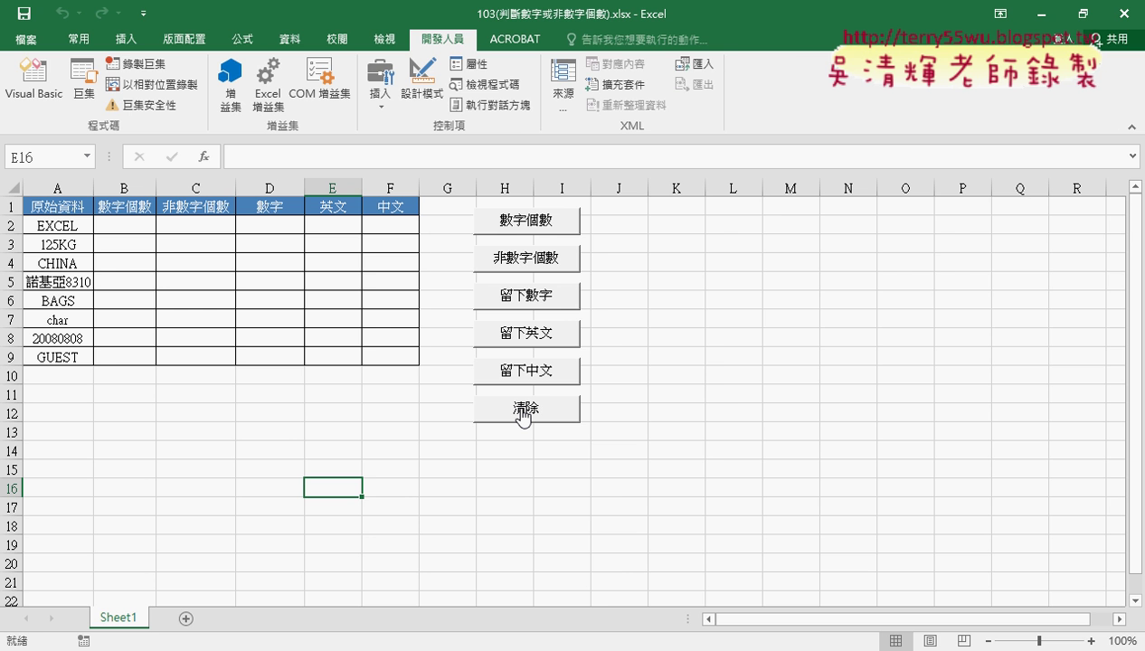
{"action": "left_click", "coordinate": [35, 82]}
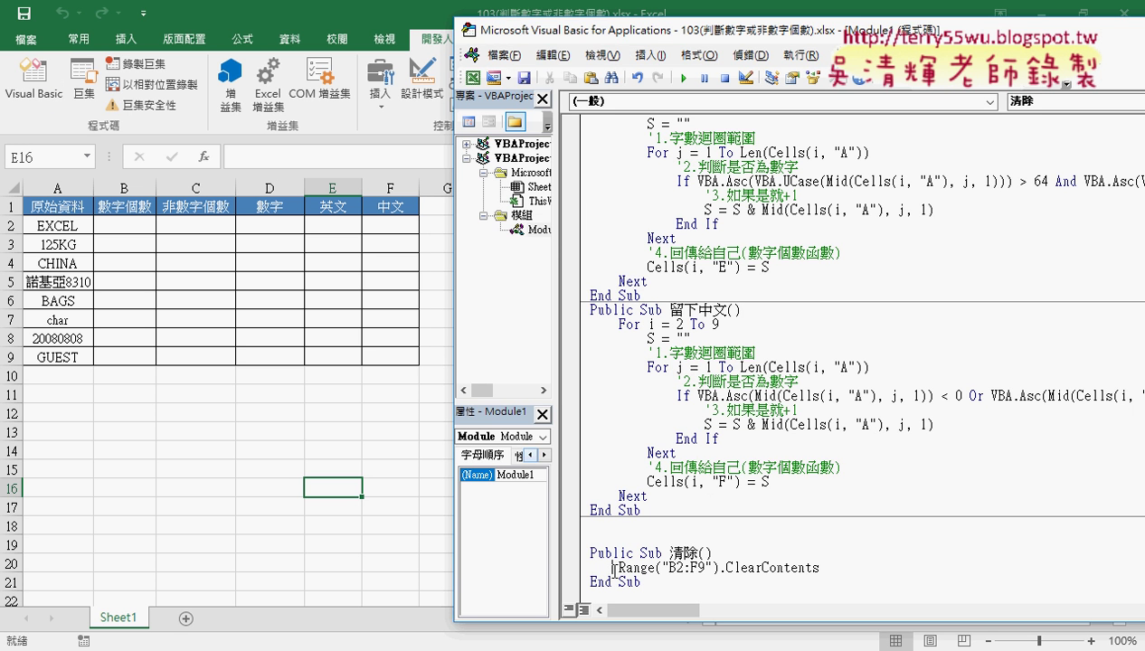
Step: Re-enter .ClearContents after Range("B2:F9") using autocomplete, keeping the worksheet buttons visible
{"action": "left_click_drag", "start_coordinate": [617, 568], "coordinate": [661, 568]}
{"action": "left_click", "coordinate": [692, 568]}
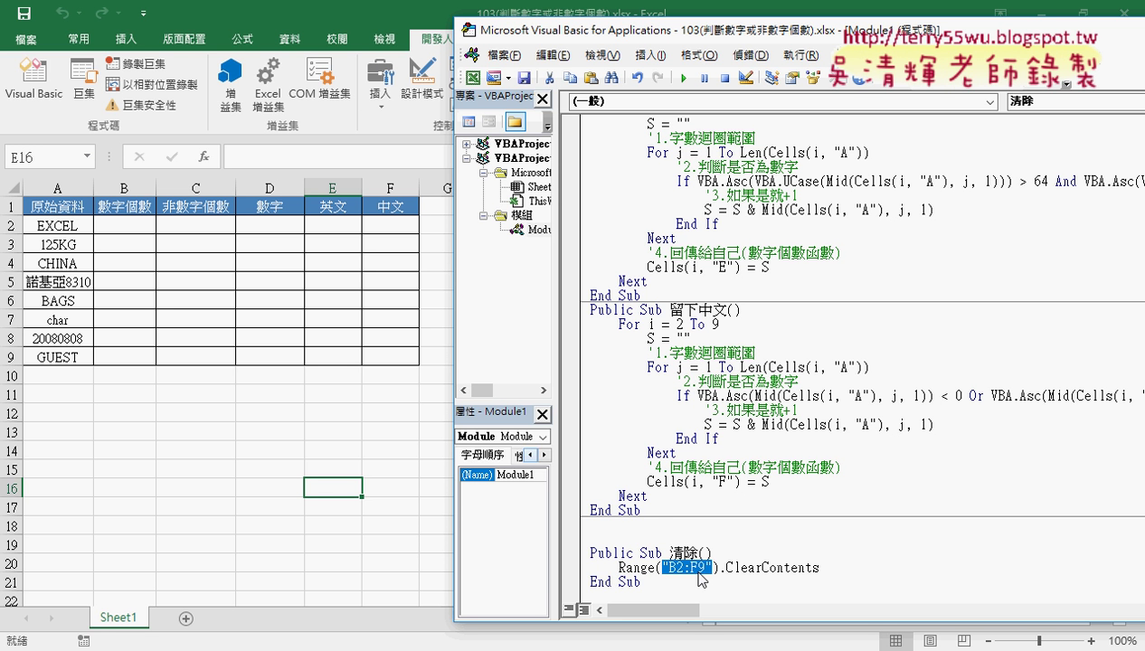
{"action": "left_click_drag", "start_coordinate": [842, 567], "coordinate": [721, 570]}
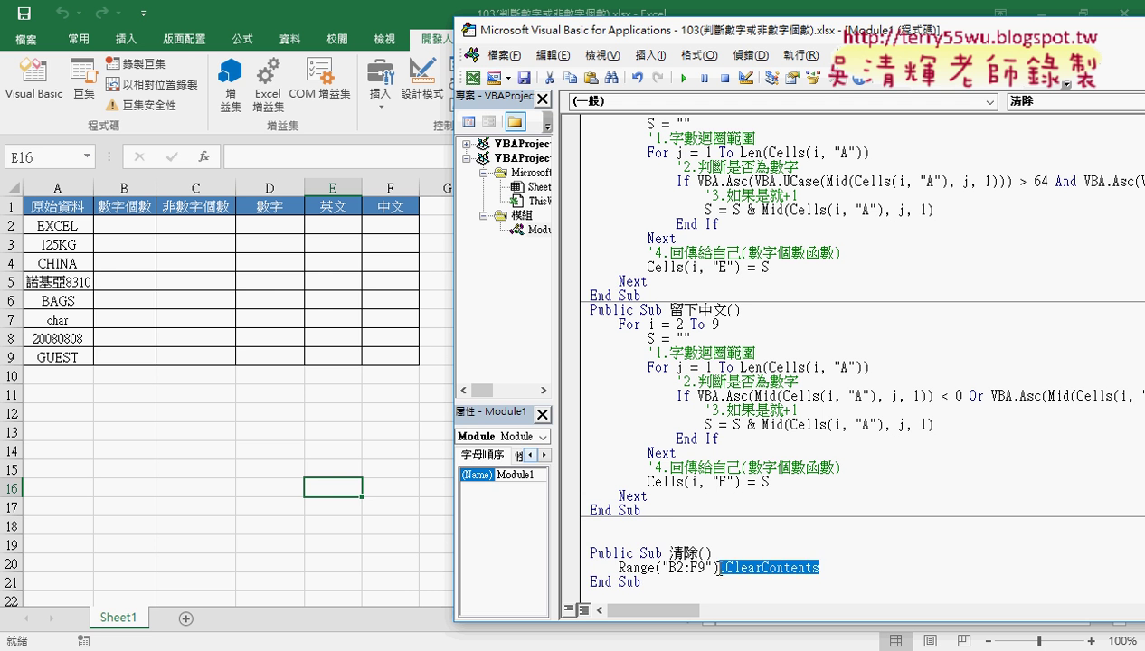
{"action": "type", "text": "."}
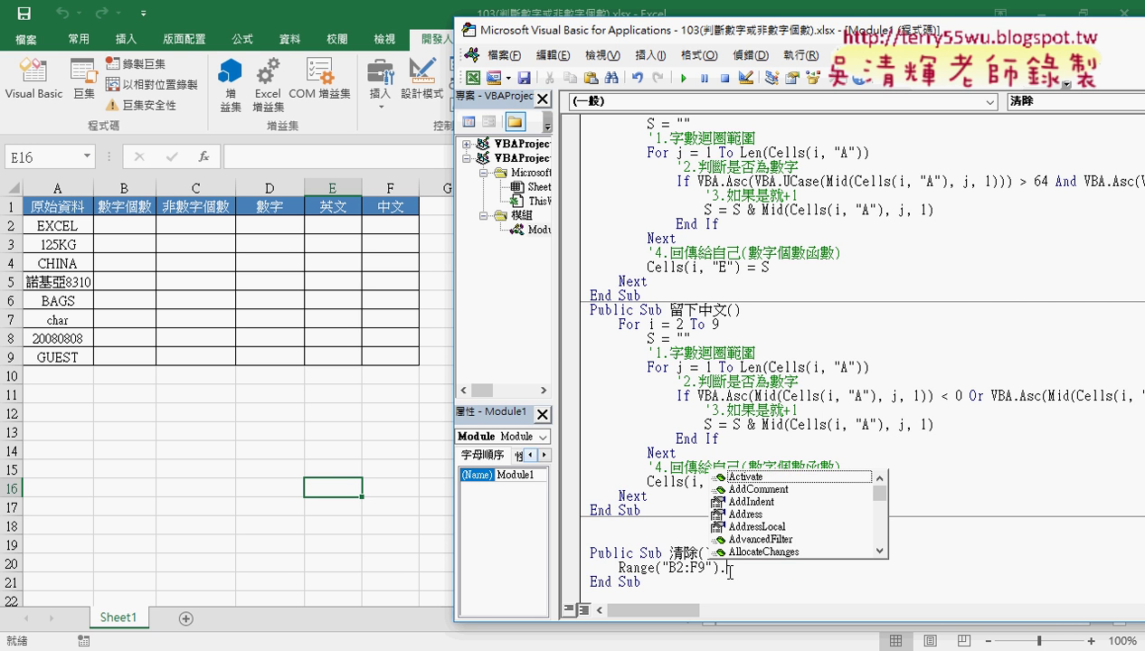
{"action": "type", "text": "cl"}
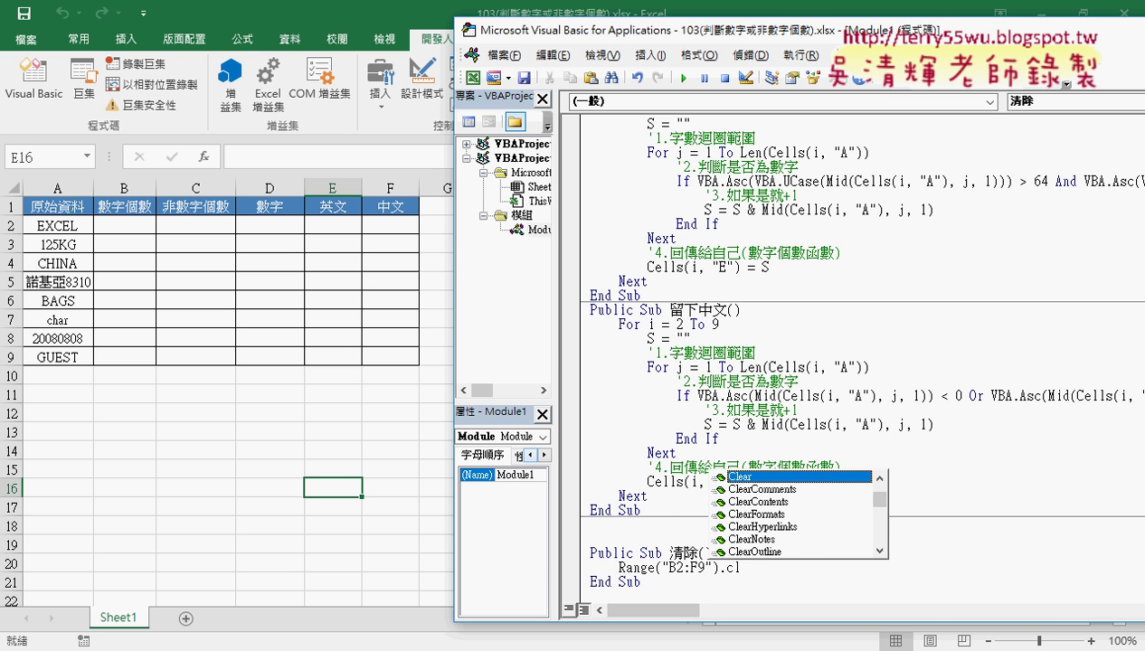
{"action": "key", "text": "Down"}
{"action": "key", "text": "Down"}
{"action": "key", "text": "Tab"}
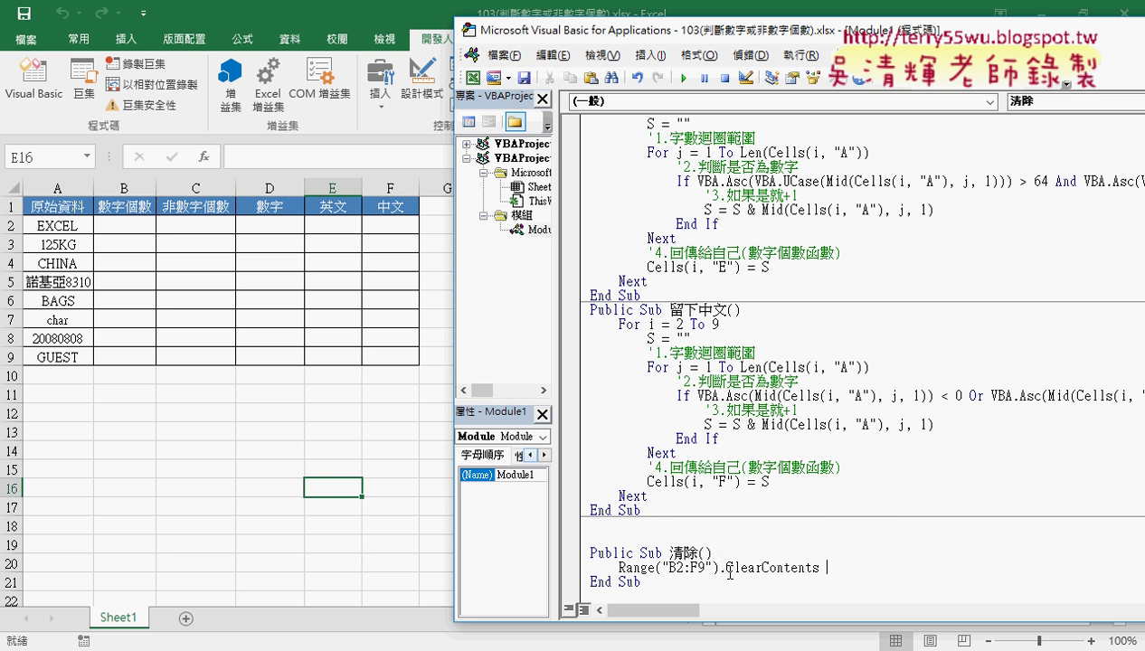
{"action": "left_click", "coordinate": [837, 497]}
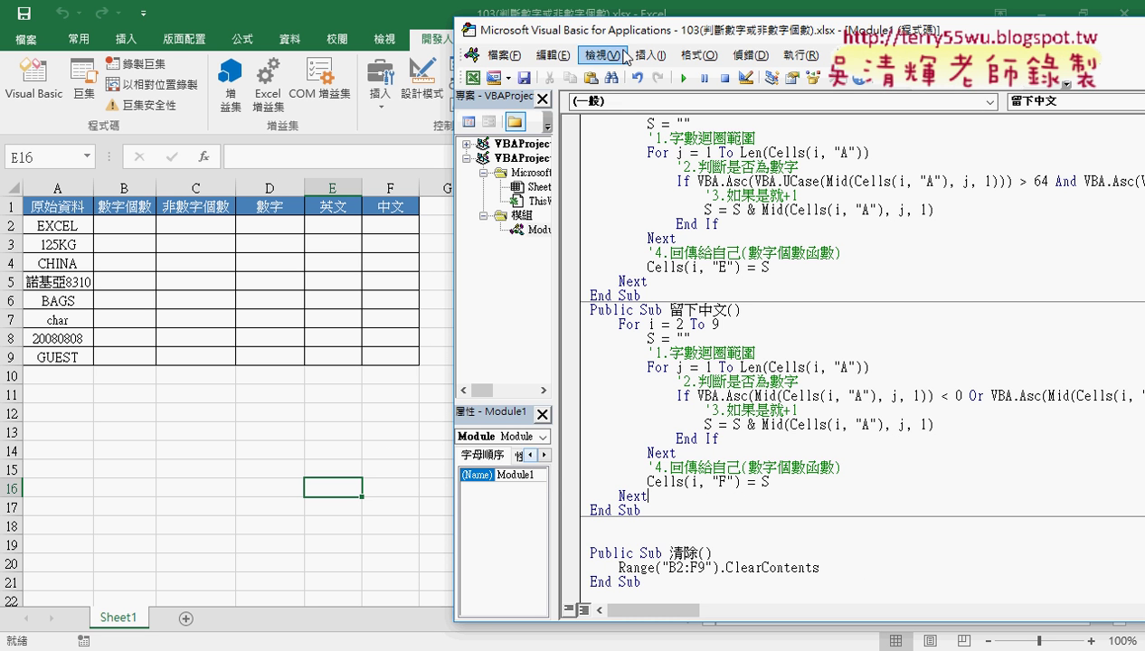
{"action": "left_click_drag", "start_coordinate": [636, 37], "coordinate": [769, 38]}
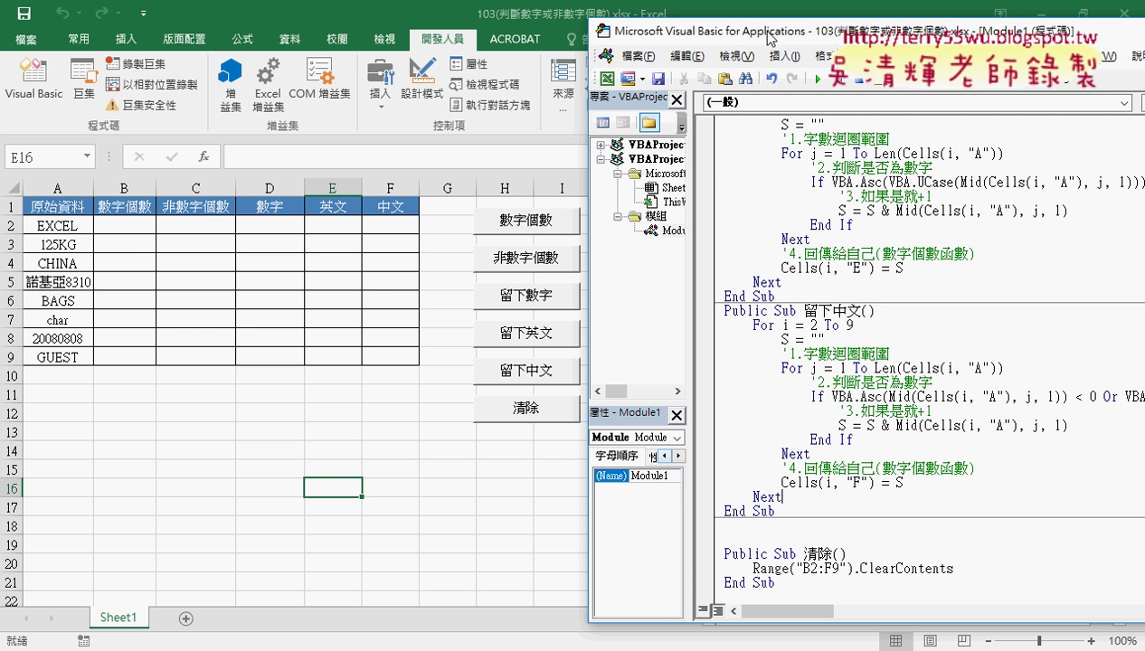
Step: Run 數字個數, 非數字個數, 留下數字, 留下英文 and 留下中文, then 清除 to empty B2:F9
{"action": "left_click", "coordinate": [520, 231]}
{"action": "left_click", "coordinate": [520, 231]}
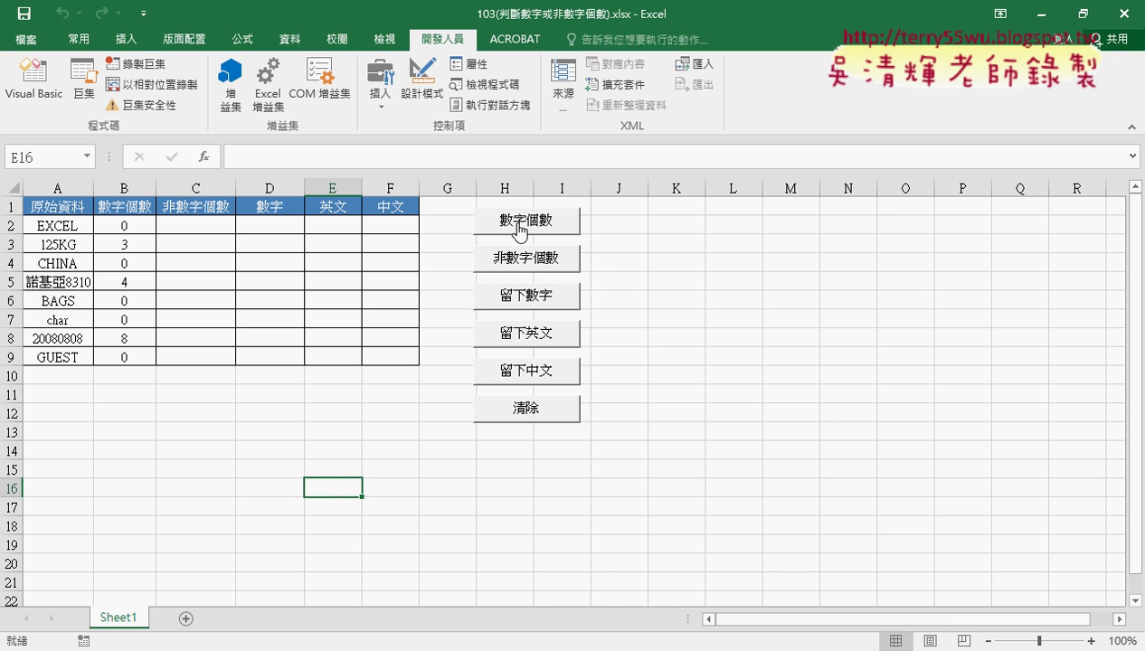
{"action": "left_click", "coordinate": [531, 260]}
{"action": "left_click", "coordinate": [535, 295]}
{"action": "left_click", "coordinate": [530, 333]}
{"action": "left_click", "coordinate": [533, 372]}
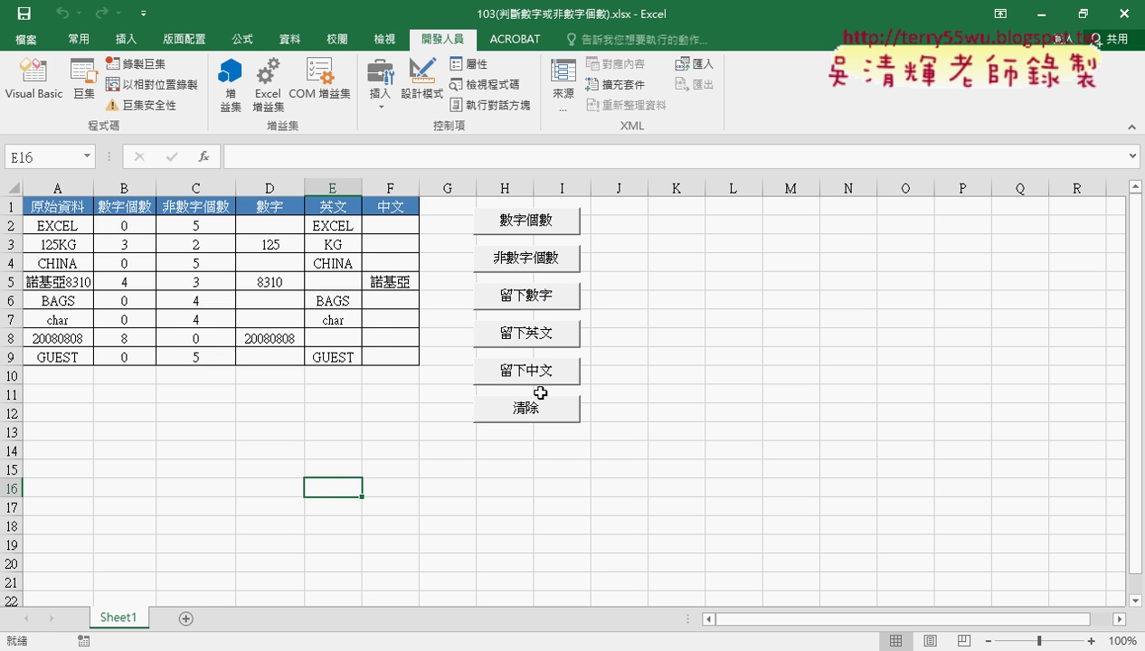
{"action": "left_click", "coordinate": [535, 409]}
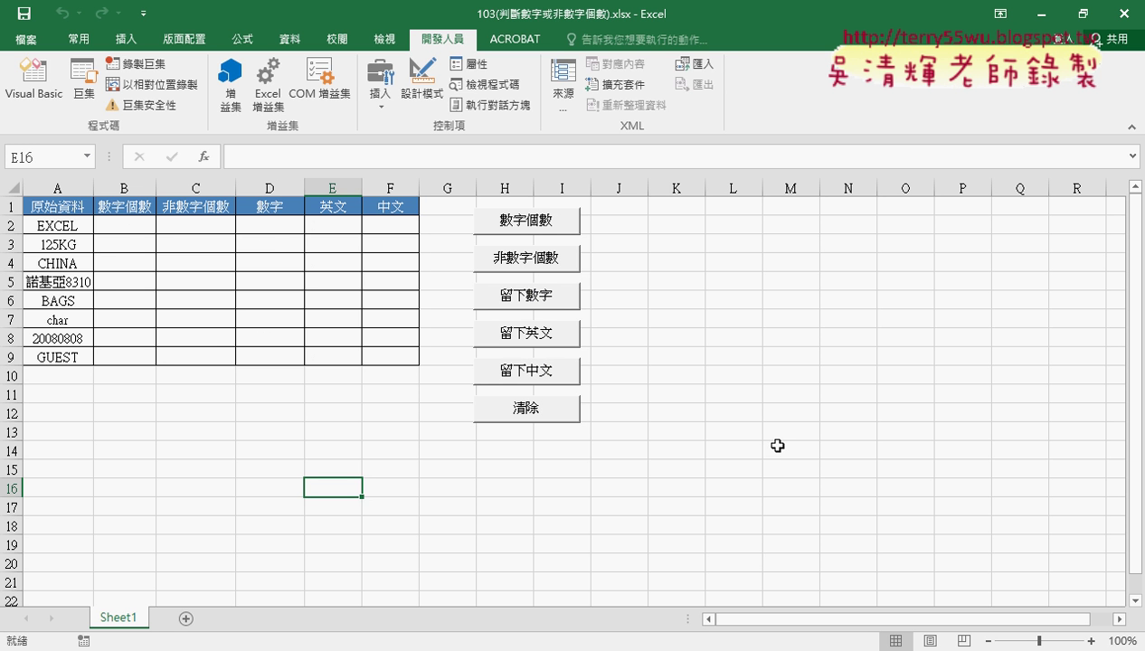
{"action": "left_click", "coordinate": [127, 225]}
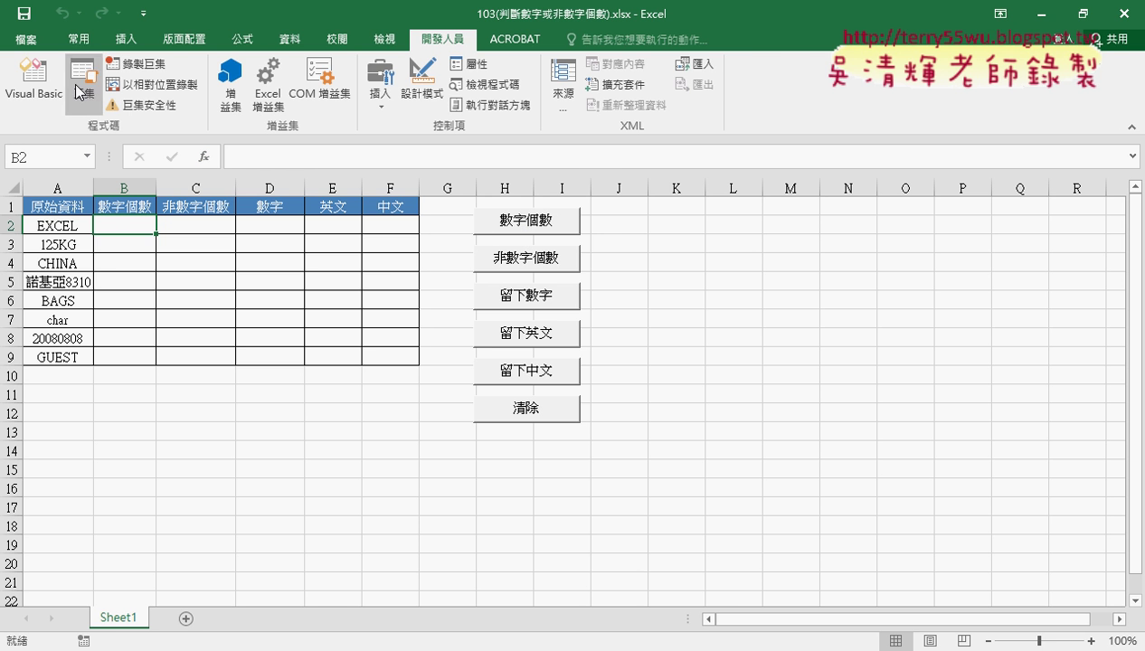
Step: In the VBA editor, remove the blank lines before 清除 and select the text 數字個數
{"action": "left_click", "coordinate": [34, 81]}
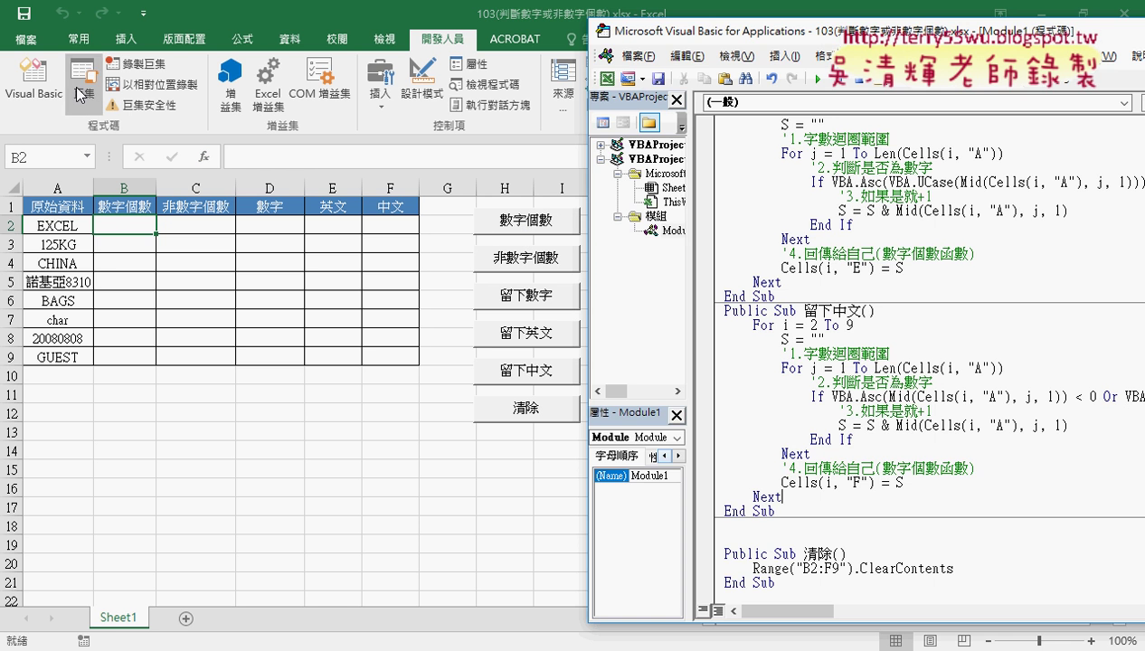
{"action": "left_click", "coordinate": [789, 522]}
{"action": "key", "text": "Delete"}
{"action": "key", "text": "Delete"}
{"action": "scroll", "coordinate": [789, 523], "scroll_direction": "up", "scroll_amount": 5}
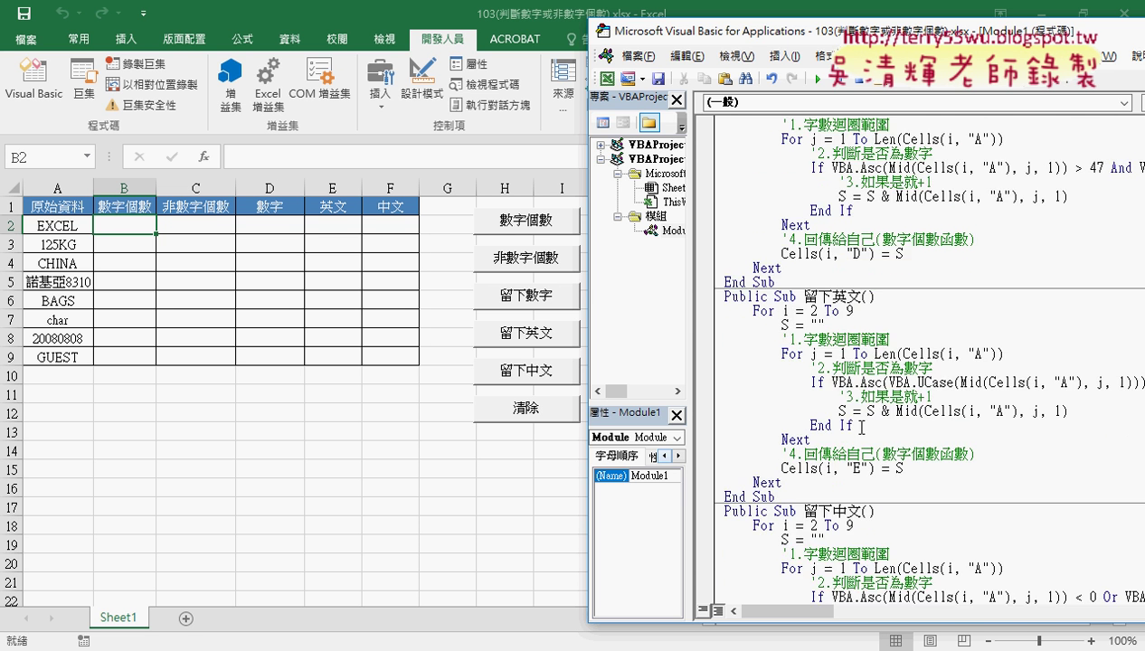
{"action": "scroll", "coordinate": [790, 523], "scroll_direction": "up", "scroll_amount": 4}
{"action": "scroll", "coordinate": [790, 523], "scroll_direction": "up", "scroll_amount": 4}
{"action": "scroll", "coordinate": [781, 231], "scroll_direction": "up", "scroll_amount": 2}
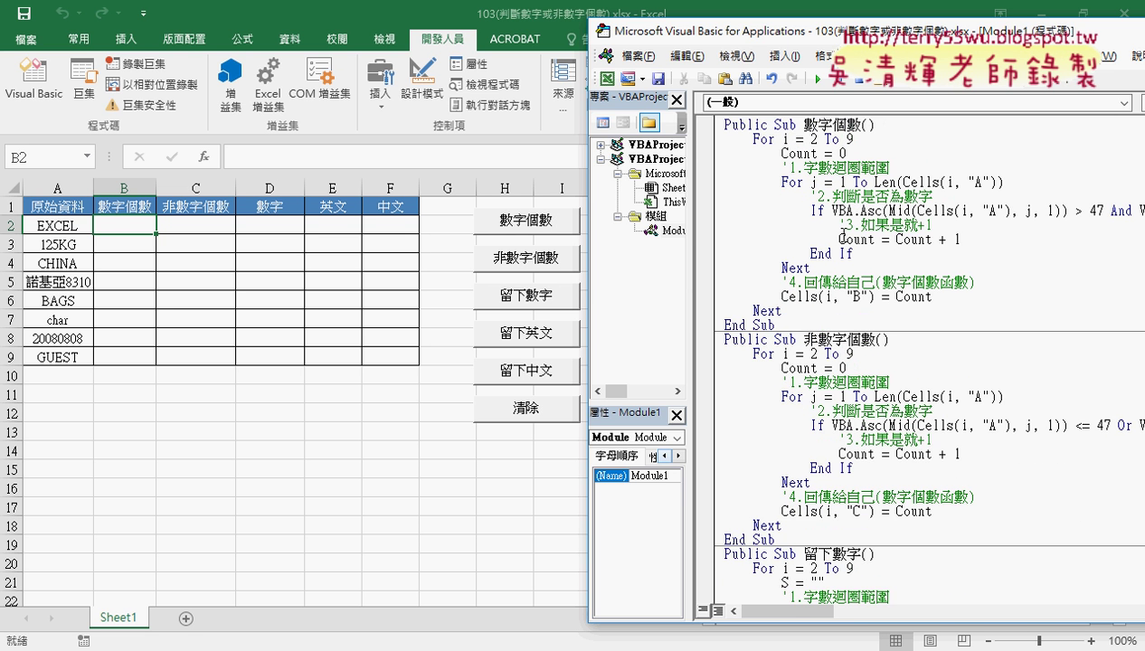
{"action": "left_click_drag", "start_coordinate": [859, 124], "coordinate": [804, 125]}
{"action": "key", "text": "ctrl+c"}
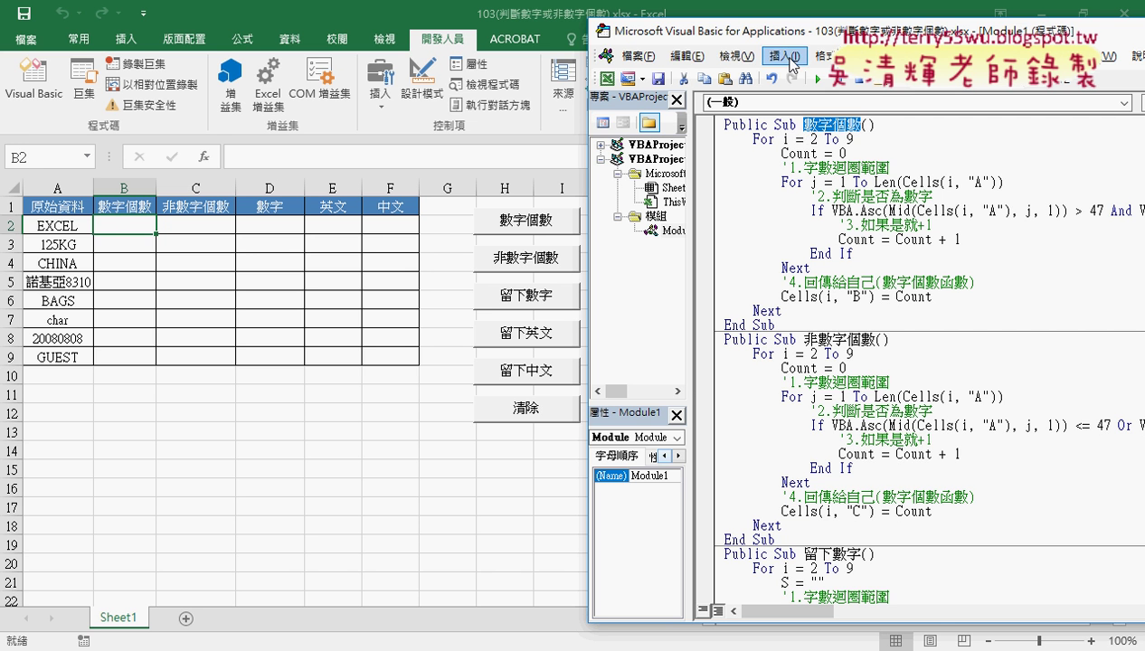
Step: Insert a new Public Function named 數字個數函數 into Module1
{"action": "left_click", "coordinate": [783, 55]}
{"action": "left_click", "coordinate": [796, 79]}
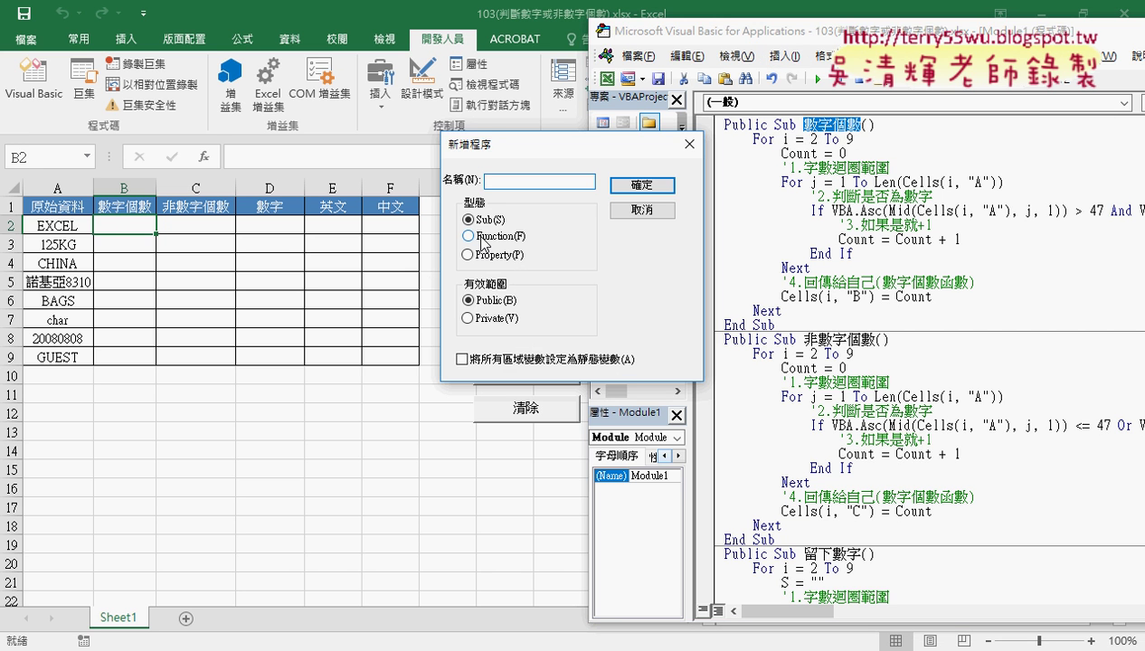
{"action": "left_click", "coordinate": [488, 237]}
{"action": "right_click", "coordinate": [519, 179]}
{"action": "left_click", "coordinate": [558, 256]}
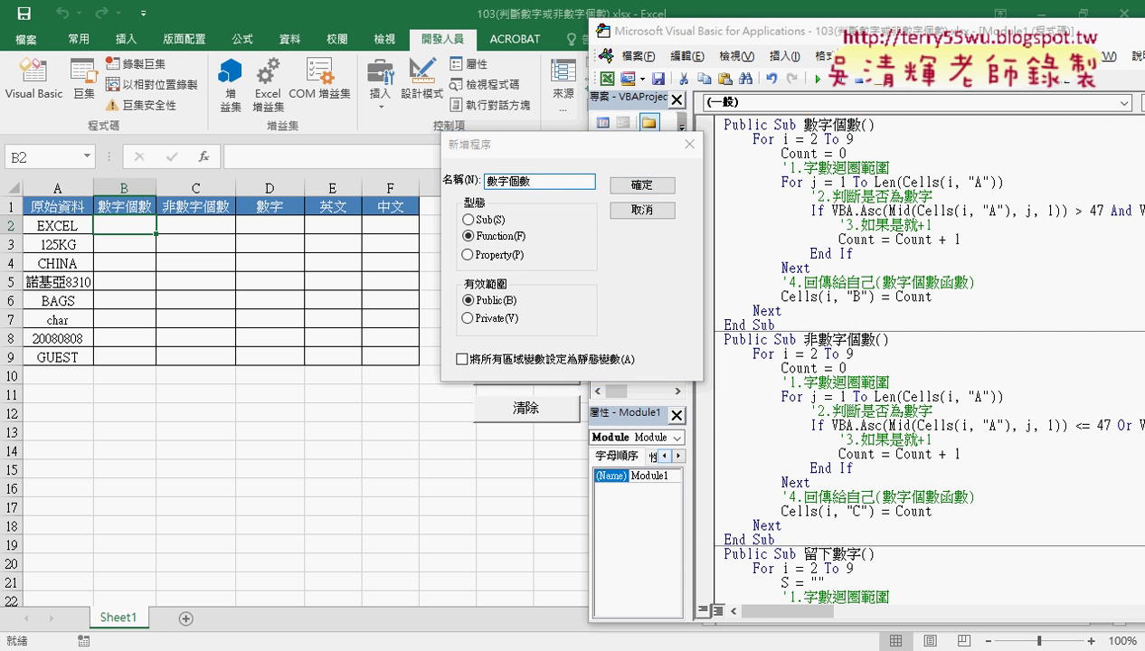
{"action": "type", "text": "韓ㄏㄨ"}
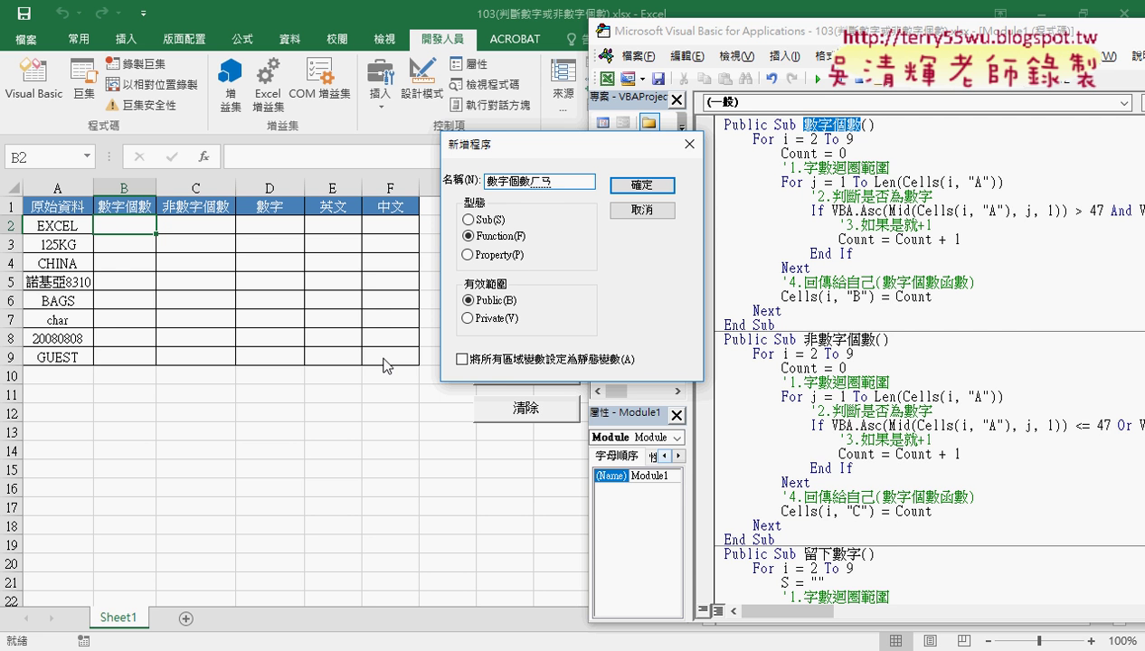
{"action": "type", "text": "4"}
{"action": "key", "text": "Return"}
{"action": "key", "text": "Return"}
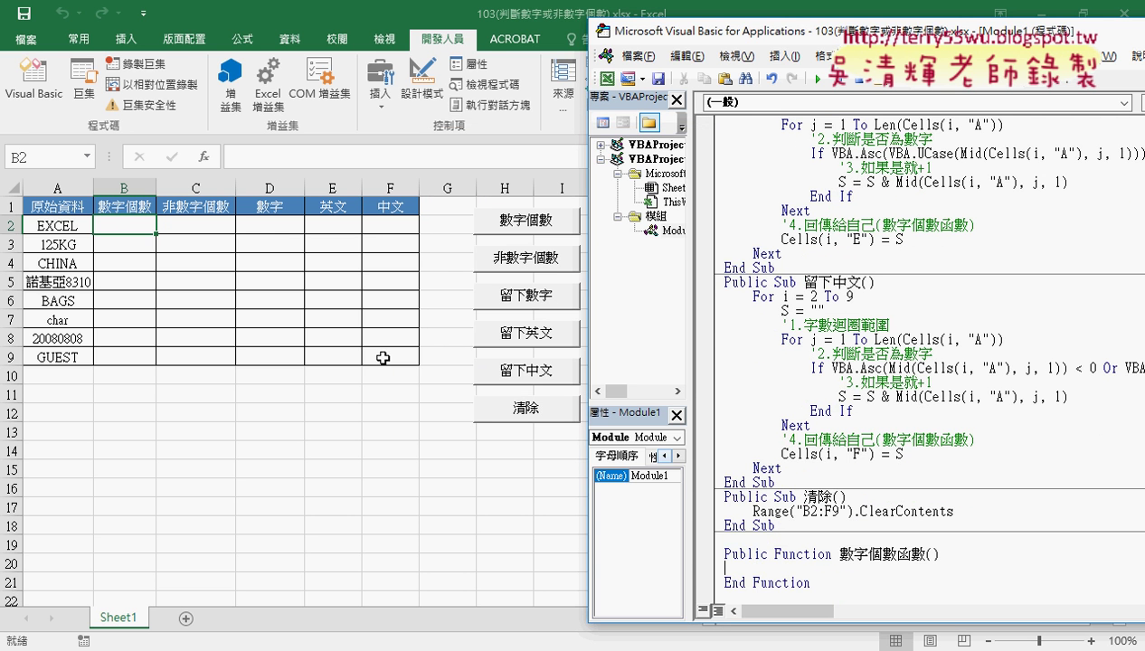
Step: Check the 原始資料 header text in cell A1 of the worksheet
{"action": "mouse_move", "coordinate": [940, 553]}
{"action": "left_mouse_down"}
{"action": "mouse_move", "coordinate": [900, 553]}
{"action": "mouse_move", "coordinate": [925, 553]}
{"action": "left_mouse_up"}
{"action": "left_click", "coordinate": [945, 553]}
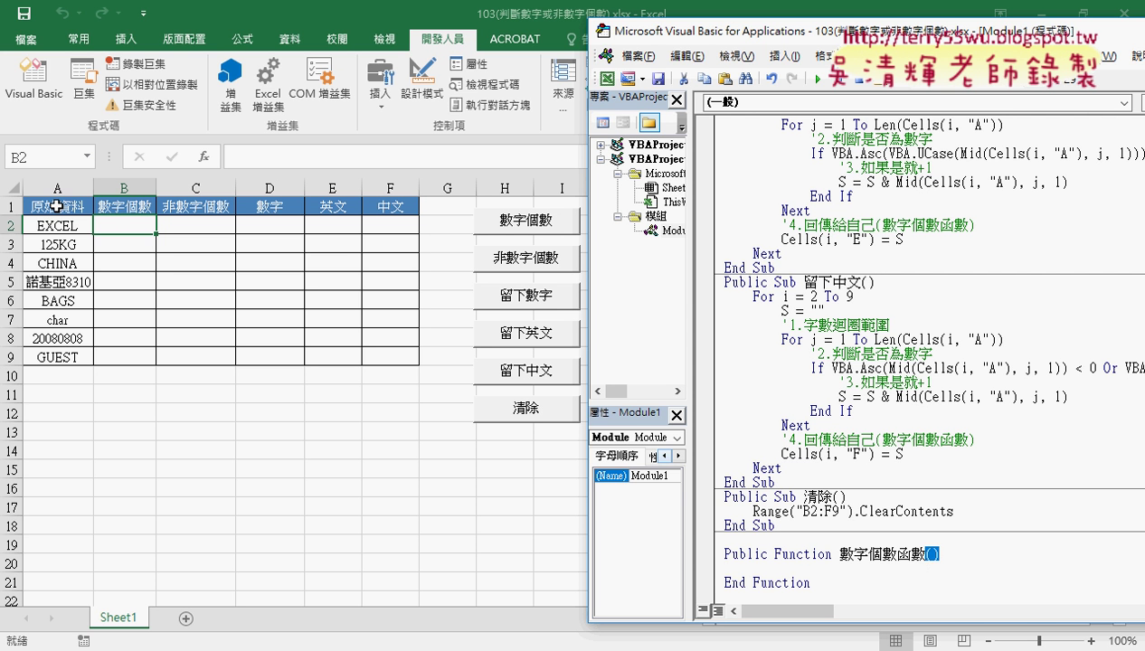
{"action": "left_click", "coordinate": [59, 208]}
{"action": "left_click_drag", "start_coordinate": [293, 159], "coordinate": [244, 151]}
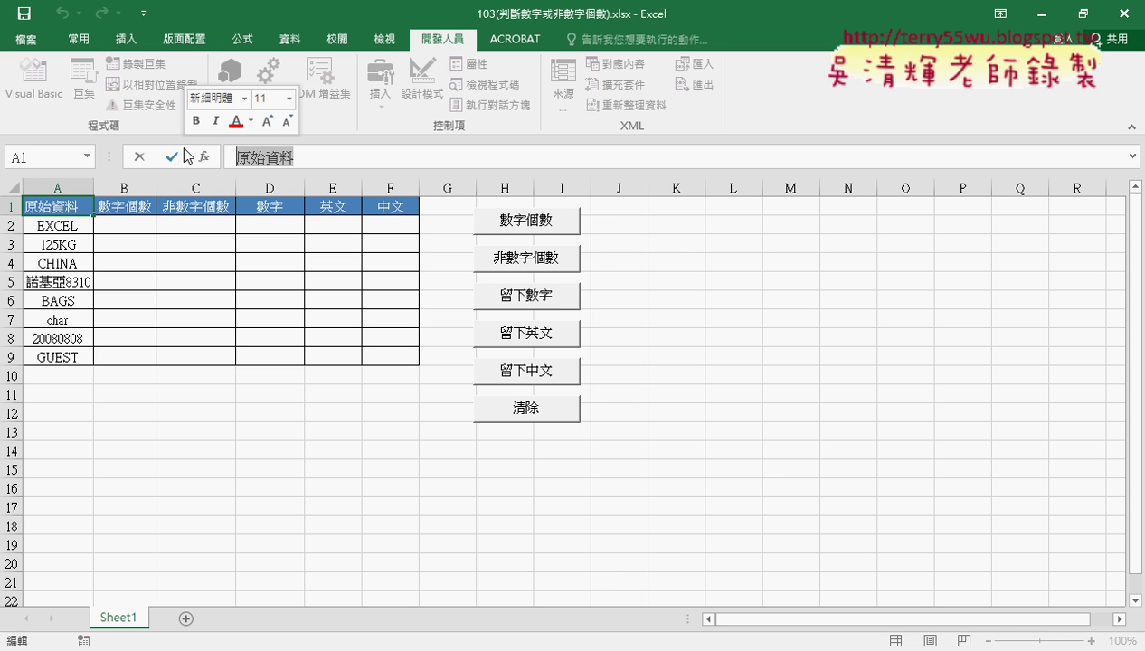
{"action": "left_click", "coordinate": [142, 158]}
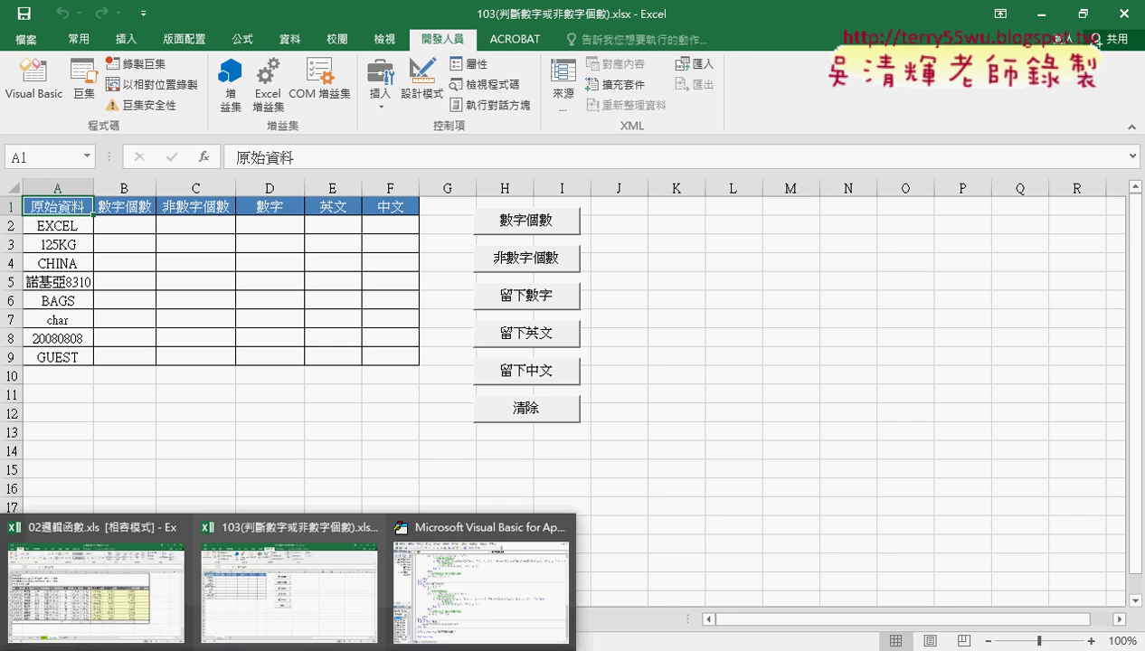
Step: Type 原始資料 as the parameter inside 數字個數函數()
{"action": "left_click", "coordinate": [448, 615]}
{"action": "left_click", "coordinate": [936, 555]}
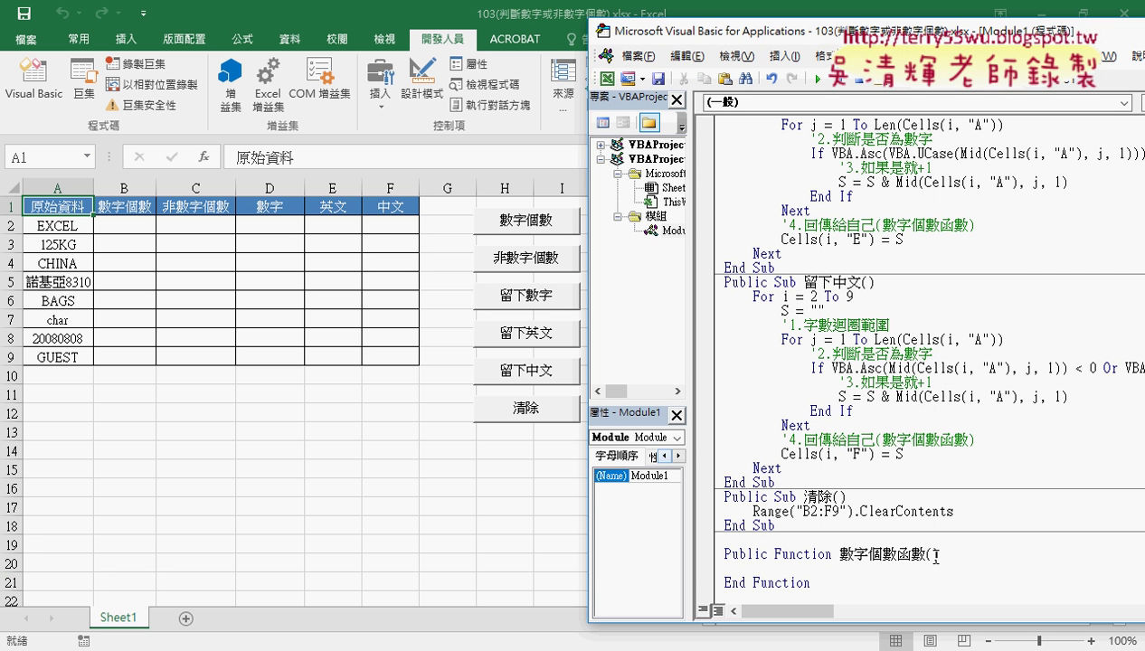
{"action": "type", "text": "原始資料"}
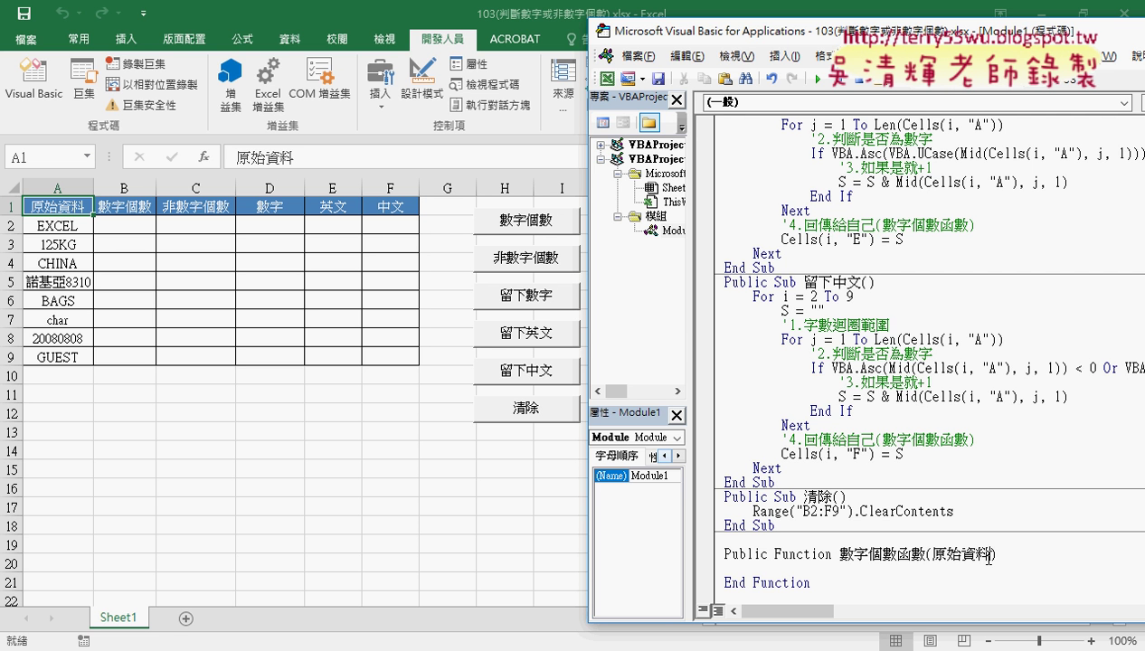
{"action": "scroll", "coordinate": [821, 521], "scroll_direction": "up", "scroll_amount": 5}
{"action": "scroll", "coordinate": [822, 523], "scroll_direction": "up", "scroll_amount": 5}
{"action": "scroll", "coordinate": [827, 524], "scroll_direction": "up", "scroll_amount": 5}
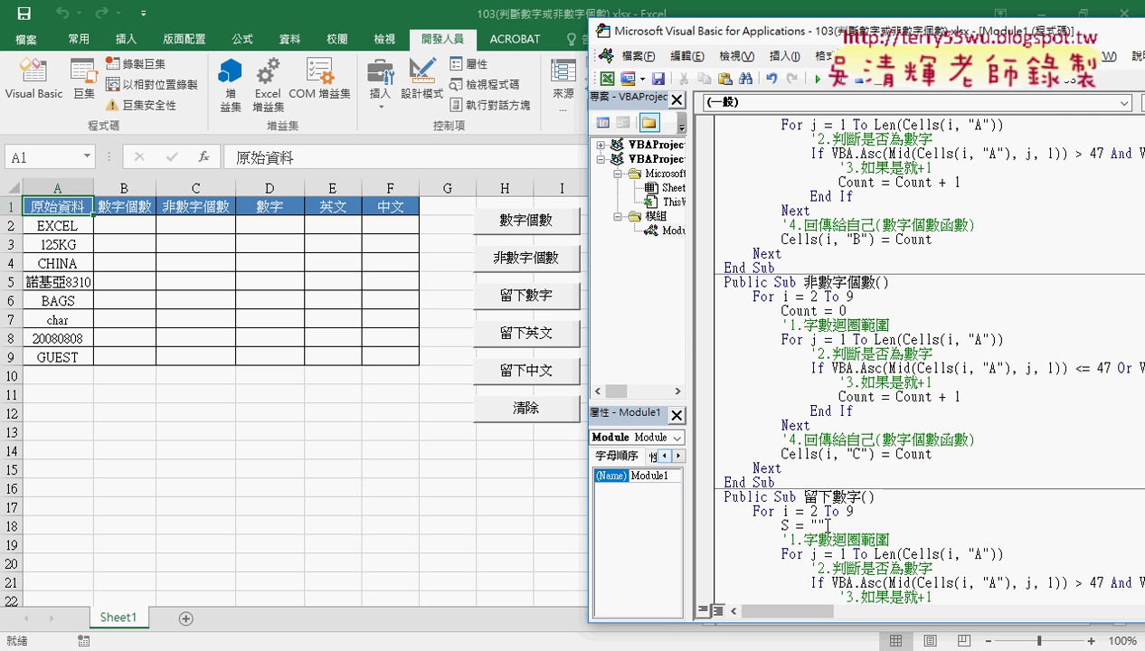
{"action": "scroll", "coordinate": [826, 524], "scroll_direction": "up", "scroll_amount": 2}
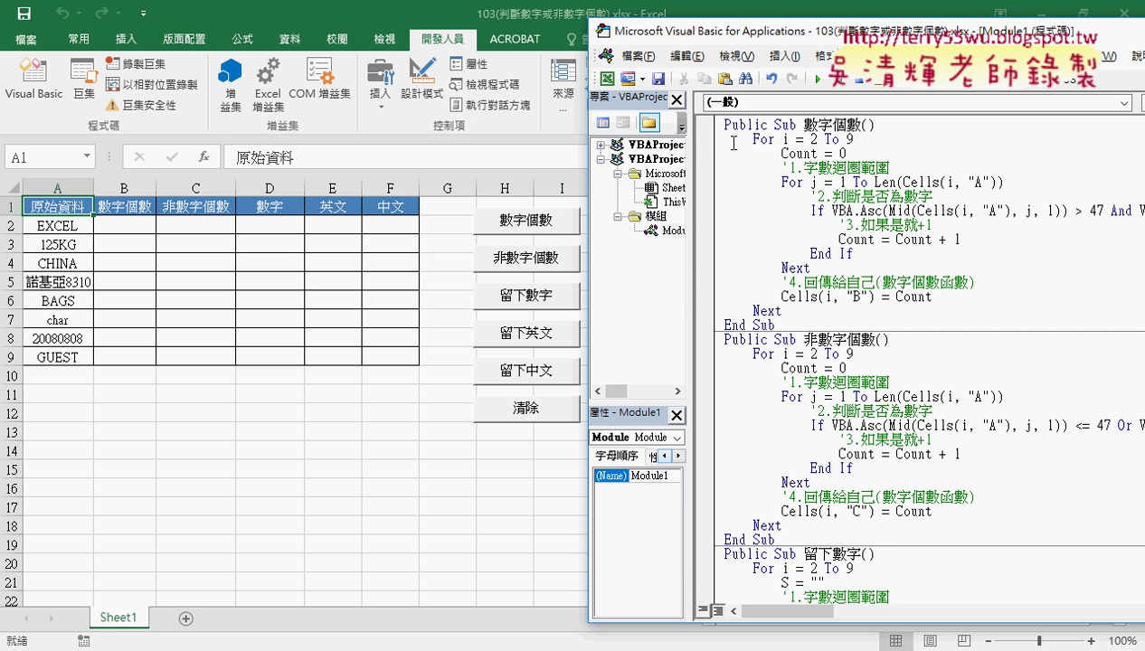
Step: Select the Sub 數字個數 loop from Count = 0 through Cells(i, "B") = Count, underlining its cell references
{"action": "left_click_drag", "start_coordinate": [702, 154], "coordinate": [699, 301]}
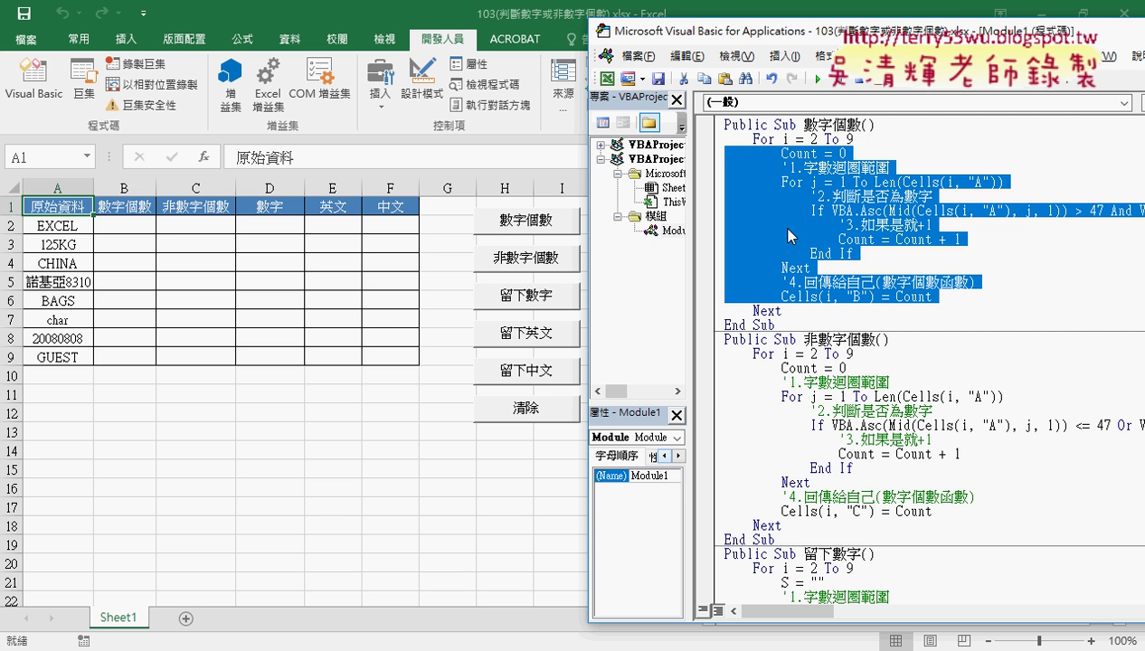
{"action": "mouse_move", "coordinate": [788, 233]}
{"action": "left_mouse_down"}
{"action": "mouse_move", "coordinate": [999, 194]}
{"action": "mouse_move", "coordinate": [914, 201]}
{"action": "left_mouse_up"}
{"action": "key", "text": "ctrl+c"}
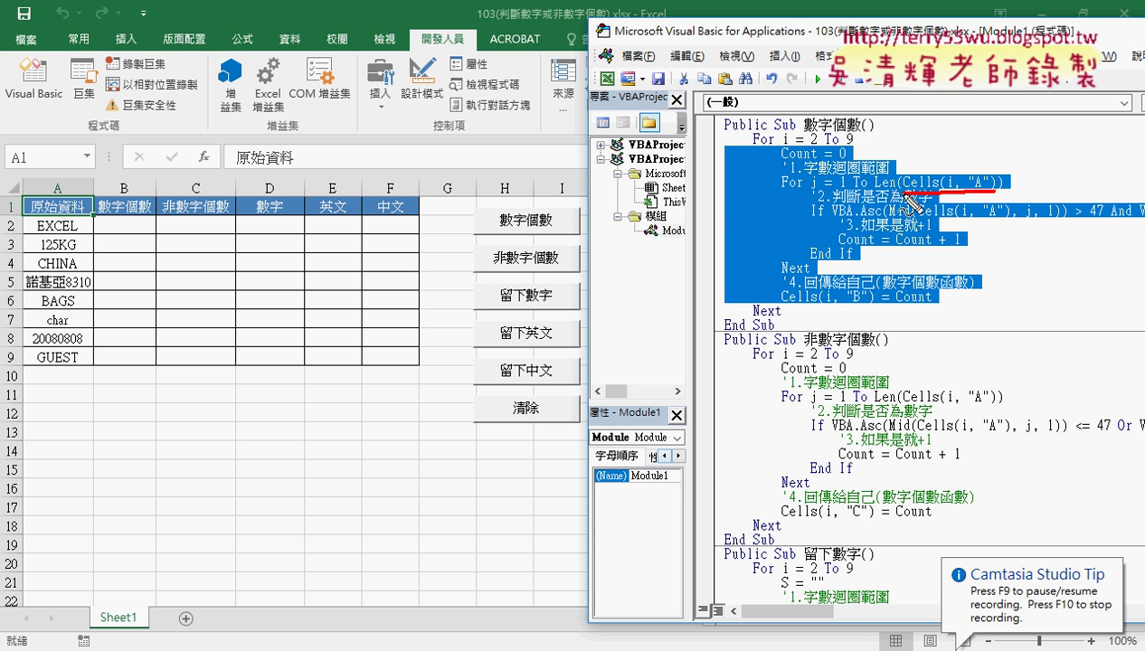
{"action": "mouse_move", "coordinate": [914, 201]}
{"action": "left_mouse_down"}
{"action": "mouse_move", "coordinate": [785, 316]}
{"action": "mouse_move", "coordinate": [776, 304]}
{"action": "left_mouse_up"}
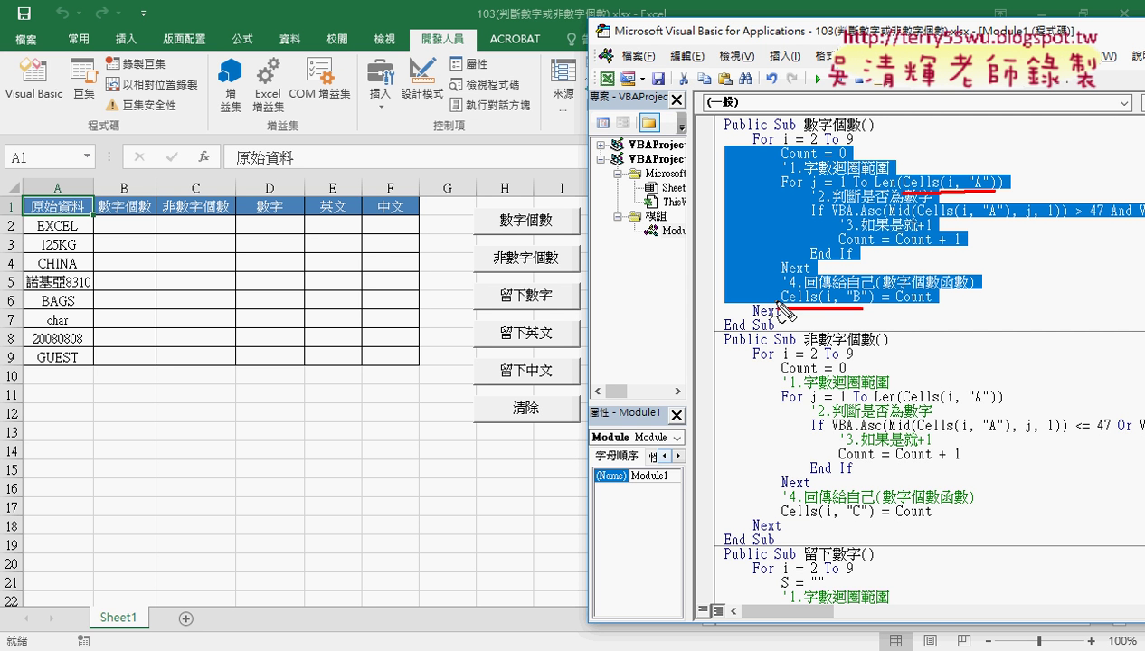
{"action": "key", "text": "Escape"}
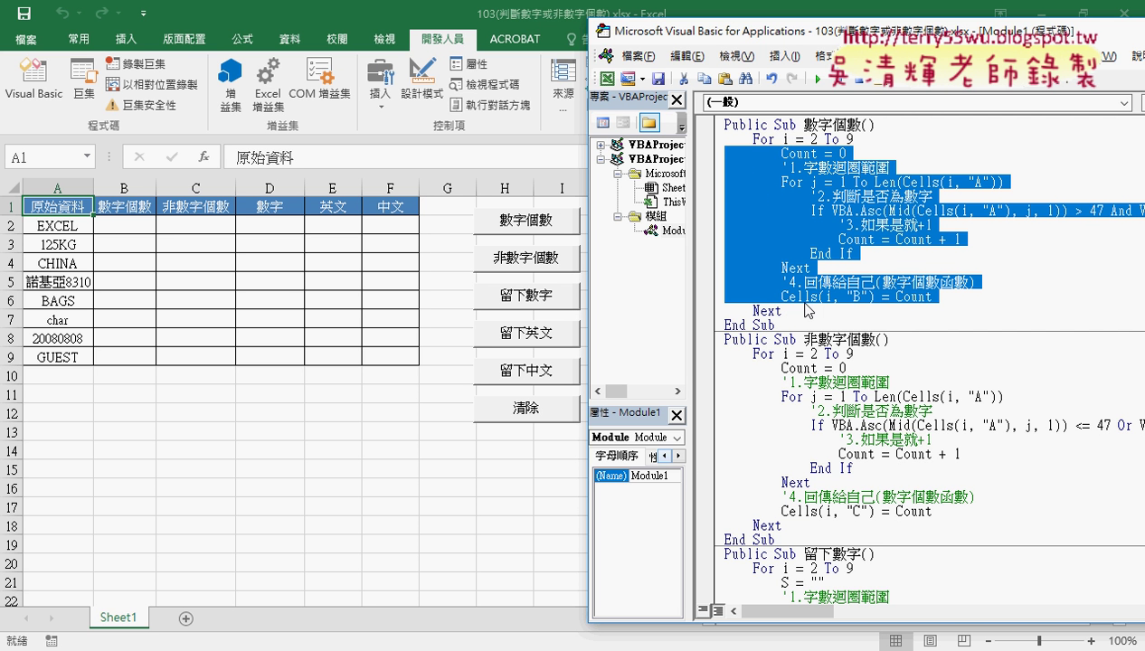
Step: Scroll down to the empty Public Function 數字個數函數 below 清除
{"action": "scroll", "coordinate": [807, 310], "scroll_direction": "down", "scroll_amount": 5}
{"action": "scroll", "coordinate": [808, 310], "scroll_direction": "down", "scroll_amount": 7}
{"action": "scroll", "coordinate": [805, 305], "scroll_direction": "down", "scroll_amount": 5}
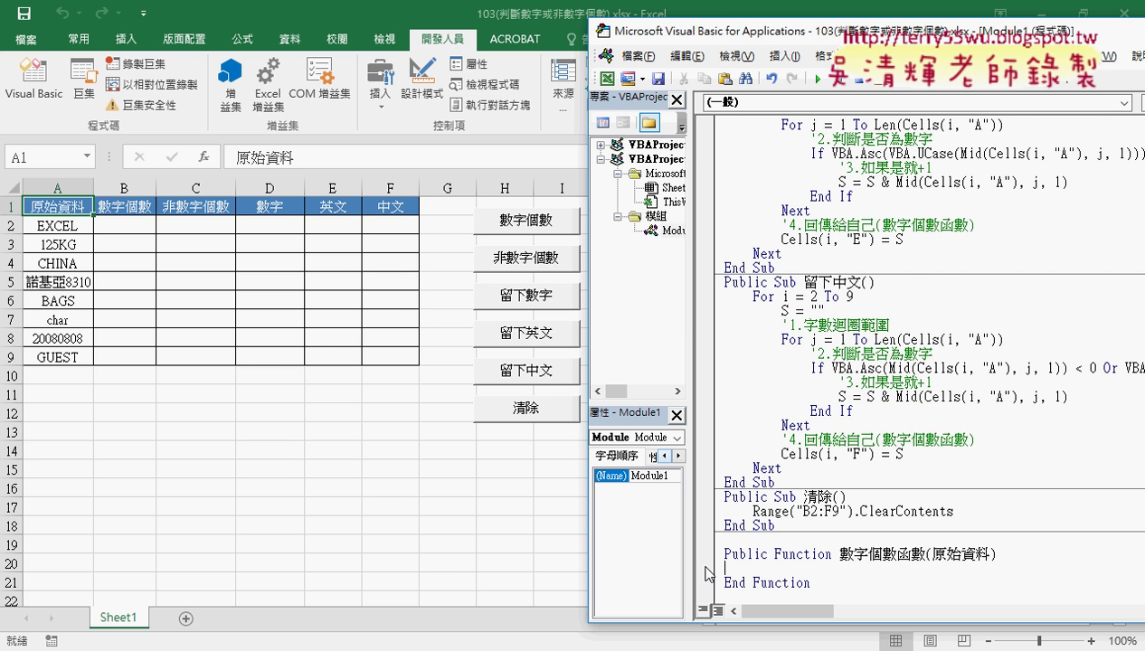
Step: Paste the counting loop into 數字個數函數, delete the blank line, and outdent the body one level
{"action": "key", "text": "ctrl+v"}
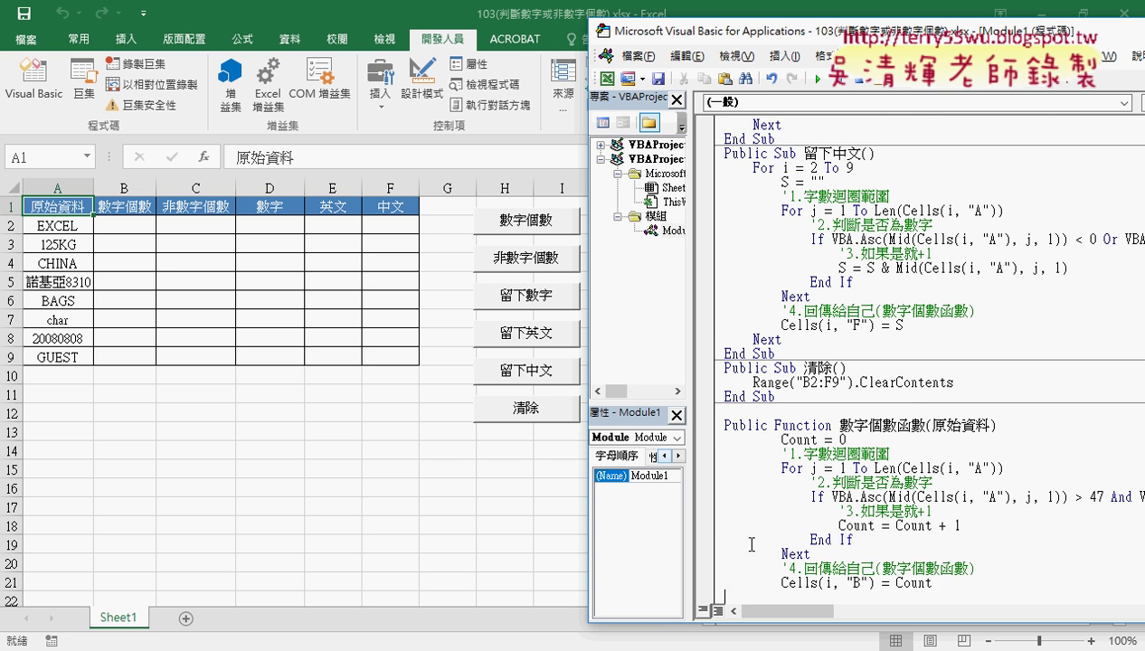
{"action": "scroll", "coordinate": [751, 536], "scroll_direction": "down", "scroll_amount": 1}
{"action": "key", "text": "Delete"}
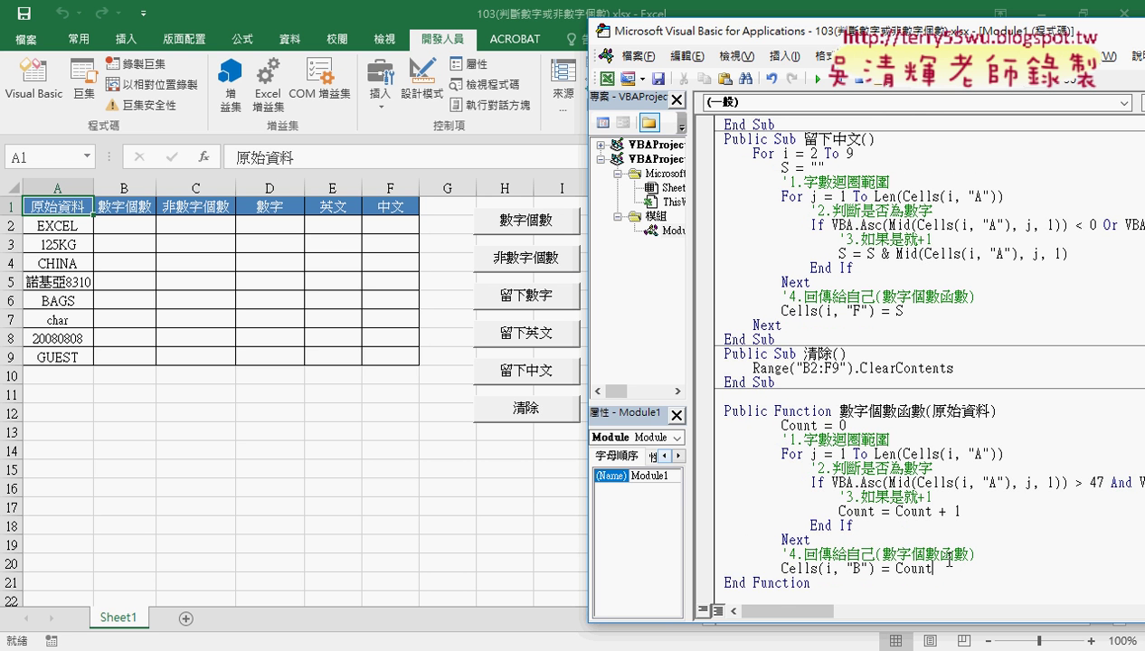
{"action": "left_click_drag", "start_coordinate": [933, 568], "coordinate": [714, 436]}
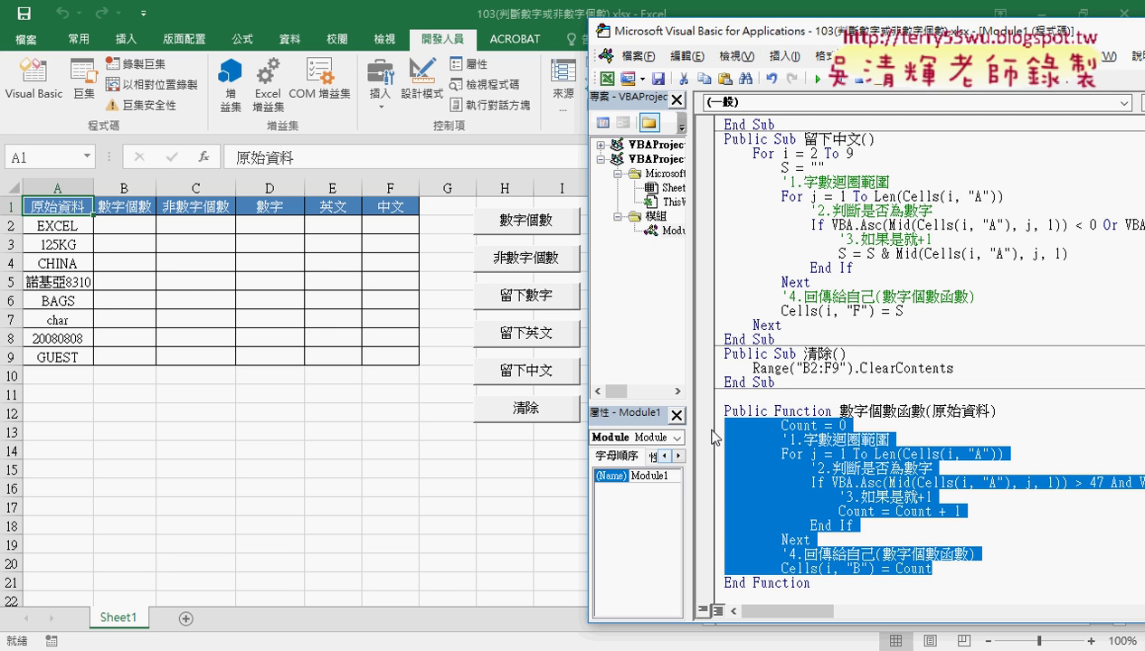
{"action": "key", "text": "shift+Tab"}
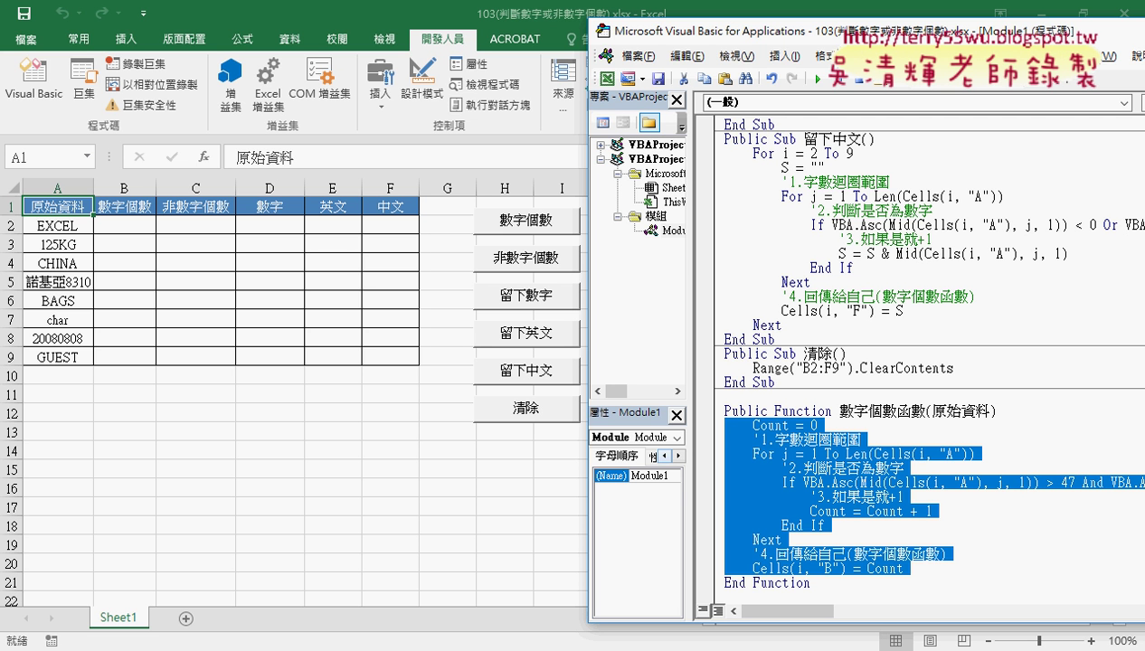
Step: Dock the Edit toolbar beside the standard one and try its Indent and Outdent commands
{"action": "right_click", "coordinate": [723, 79]}
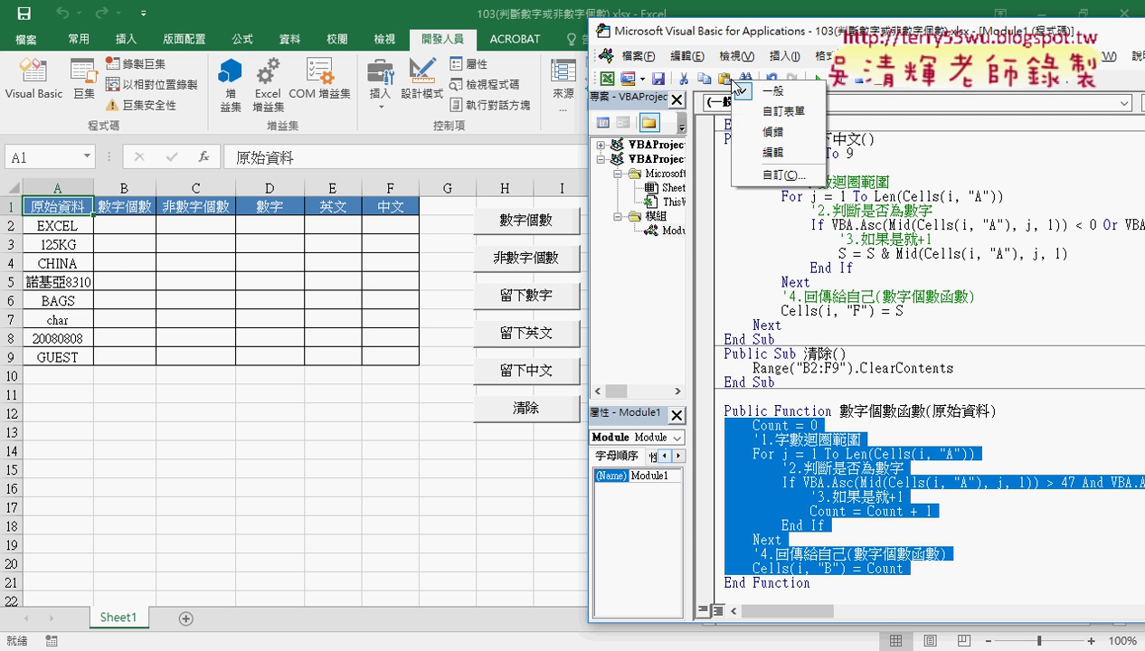
{"action": "left_click", "coordinate": [760, 154]}
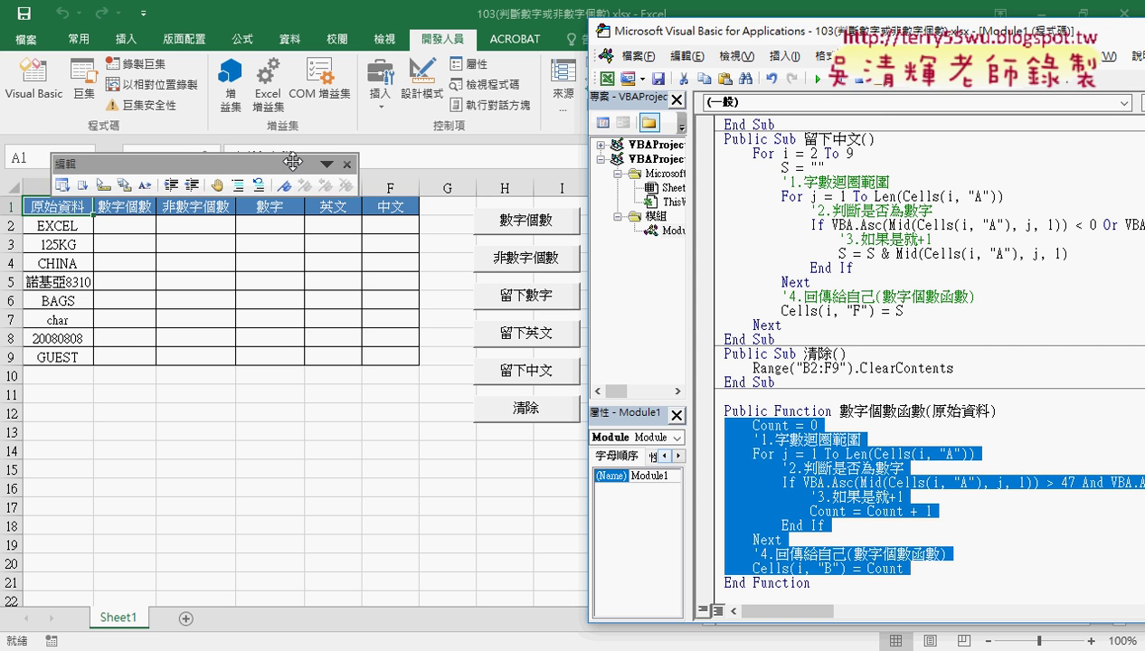
{"action": "left_click_drag", "start_coordinate": [307, 159], "coordinate": [618, 95]}
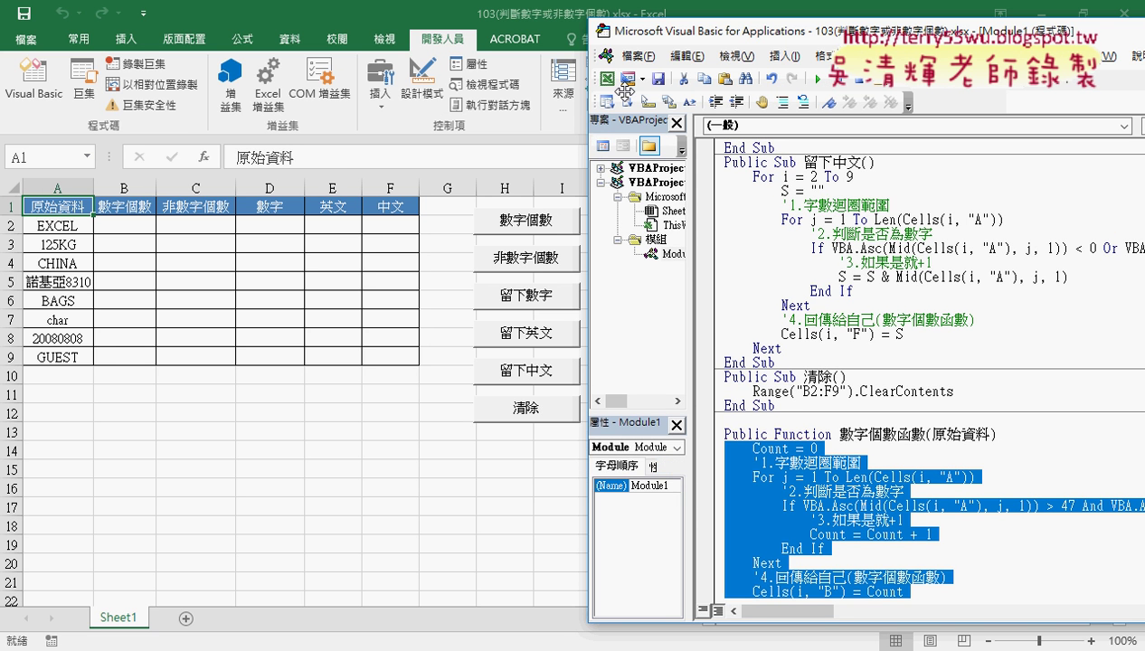
{"action": "left_click", "coordinate": [717, 105]}
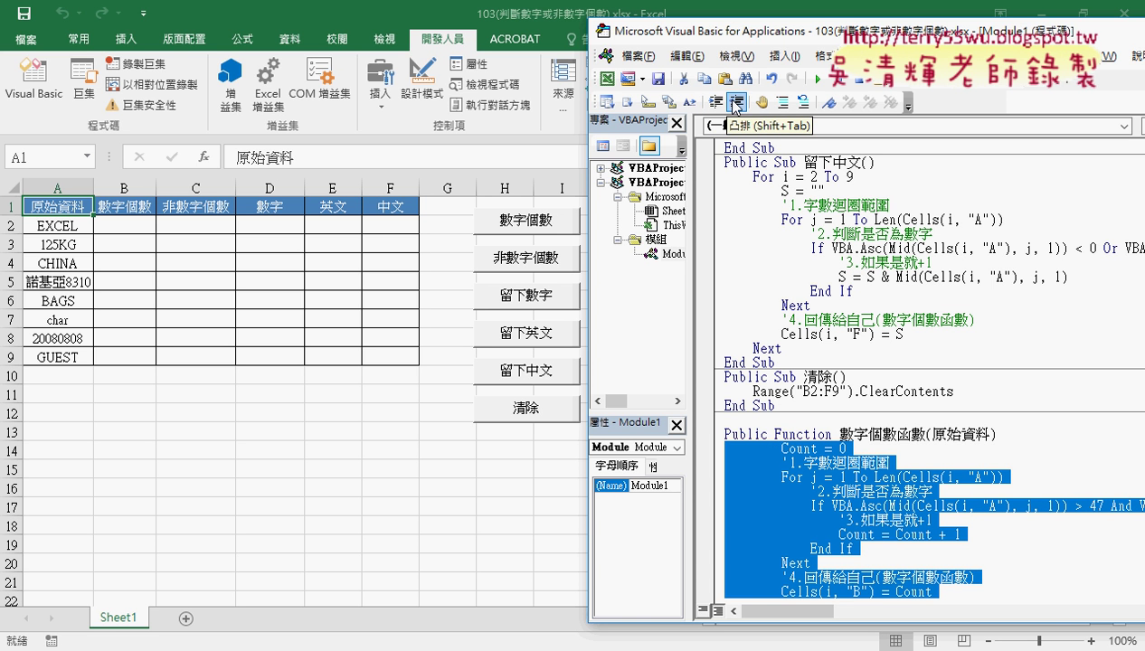
{"action": "left_click", "coordinate": [736, 106]}
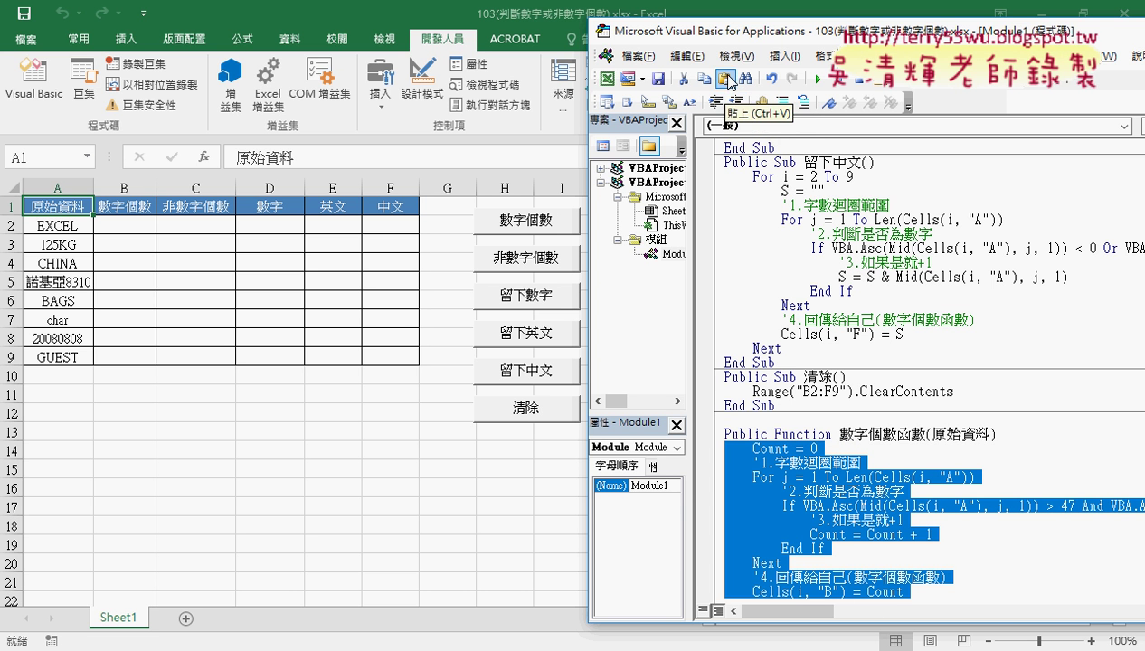
{"action": "right_click", "coordinate": [732, 77]}
{"action": "left_click", "coordinate": [769, 146]}
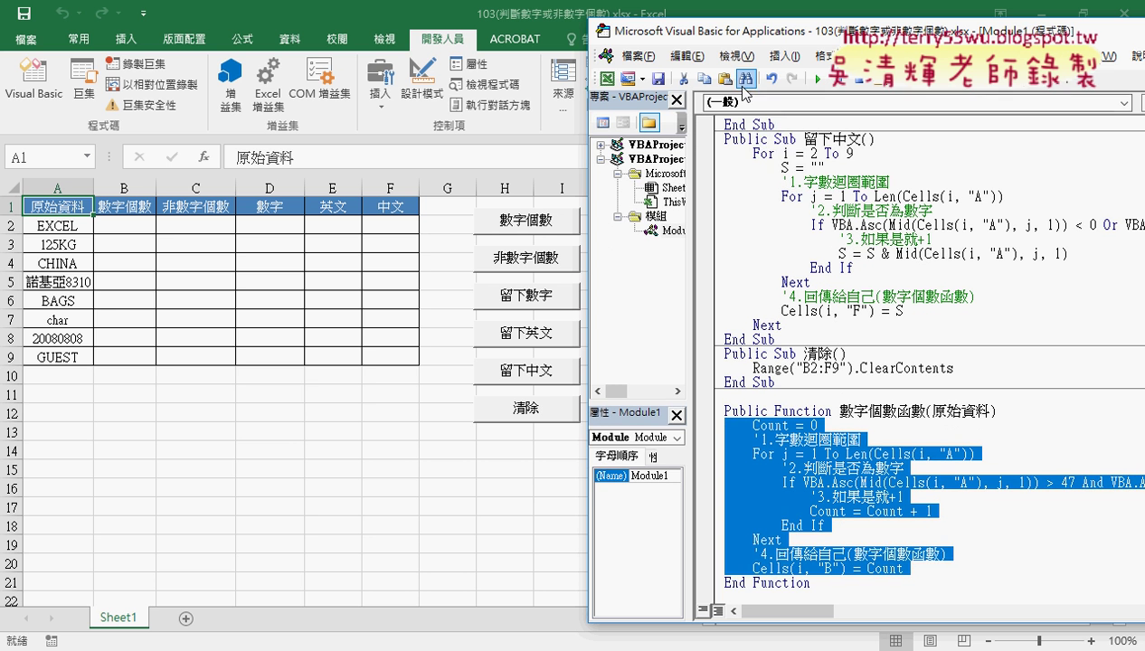
{"action": "right_click", "coordinate": [745, 89]}
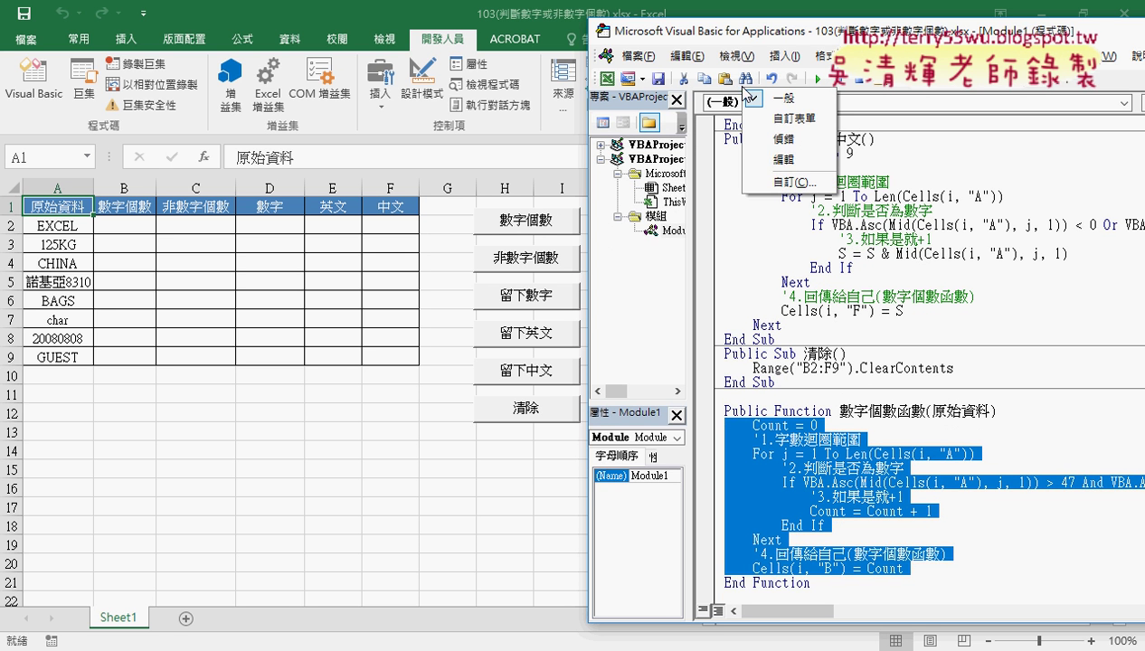
{"action": "left_click", "coordinate": [764, 160]}
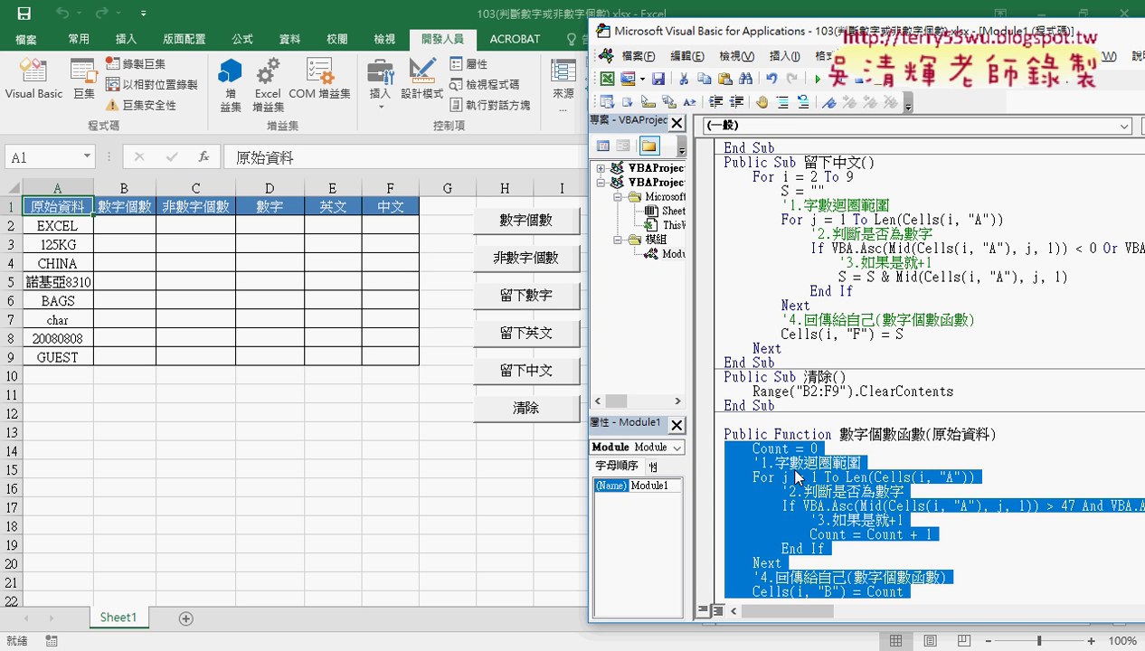
Step: Replace Cells(i, "A") on the For j line with 原始資料, giving Len(原始資料)
{"action": "left_click", "coordinate": [931, 477]}
{"action": "left_click_drag", "start_coordinate": [965, 477], "coordinate": [874, 477]}
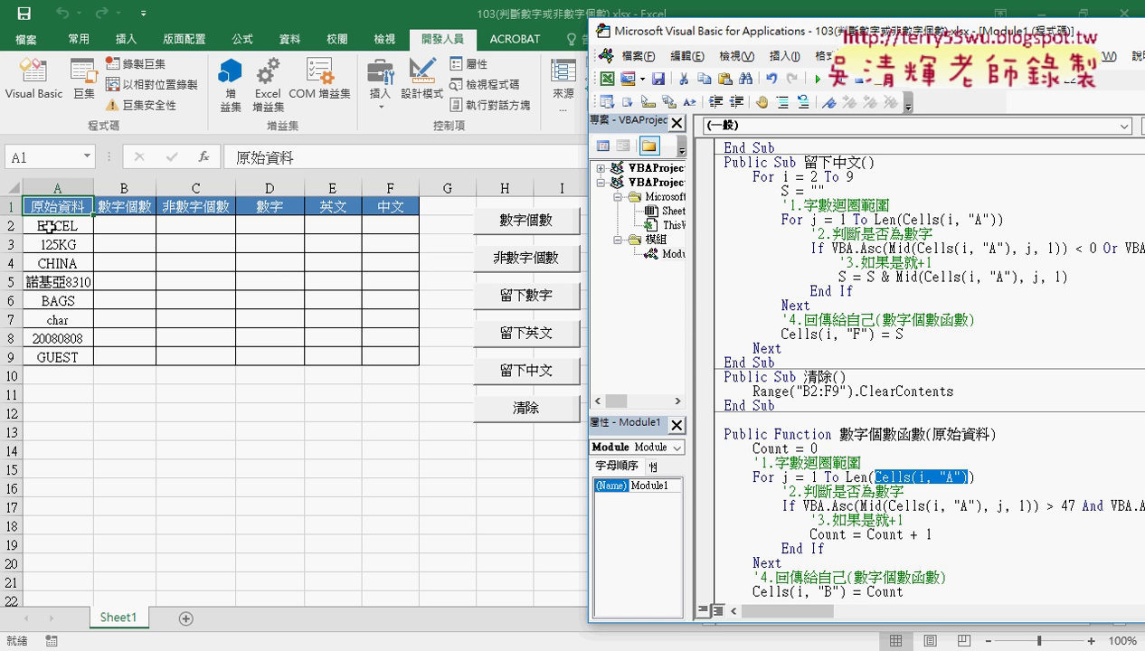
{"action": "left_click_drag", "start_coordinate": [988, 434], "coordinate": [932, 434]}
{"action": "key", "text": "ctrl+c"}
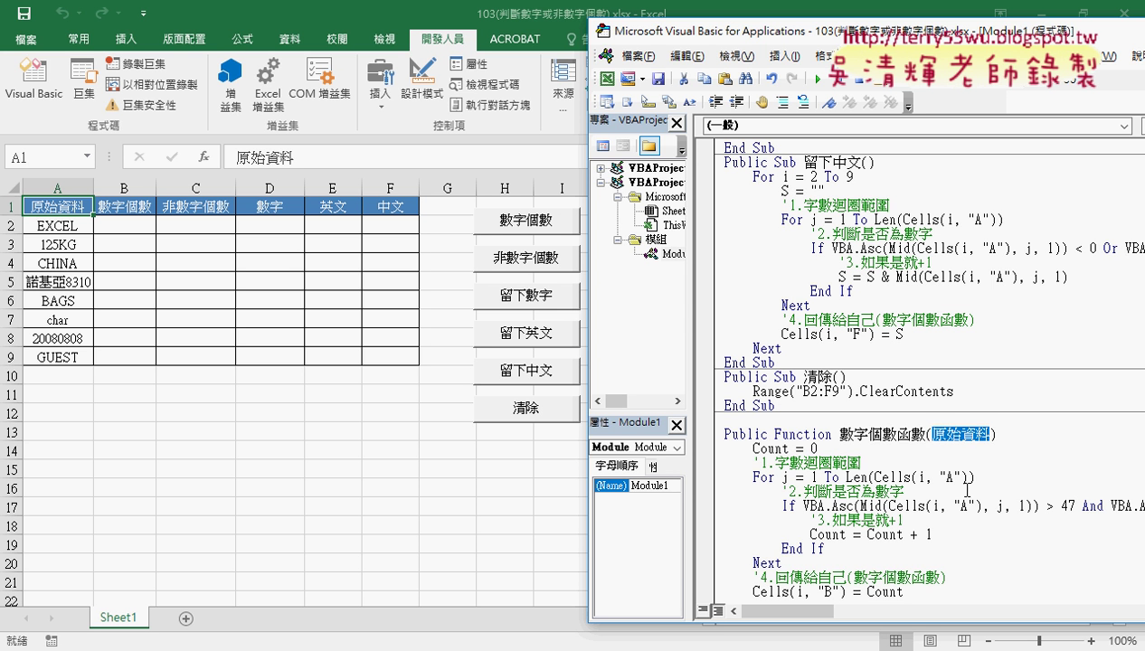
{"action": "left_click_drag", "start_coordinate": [874, 476], "coordinate": [966, 477]}
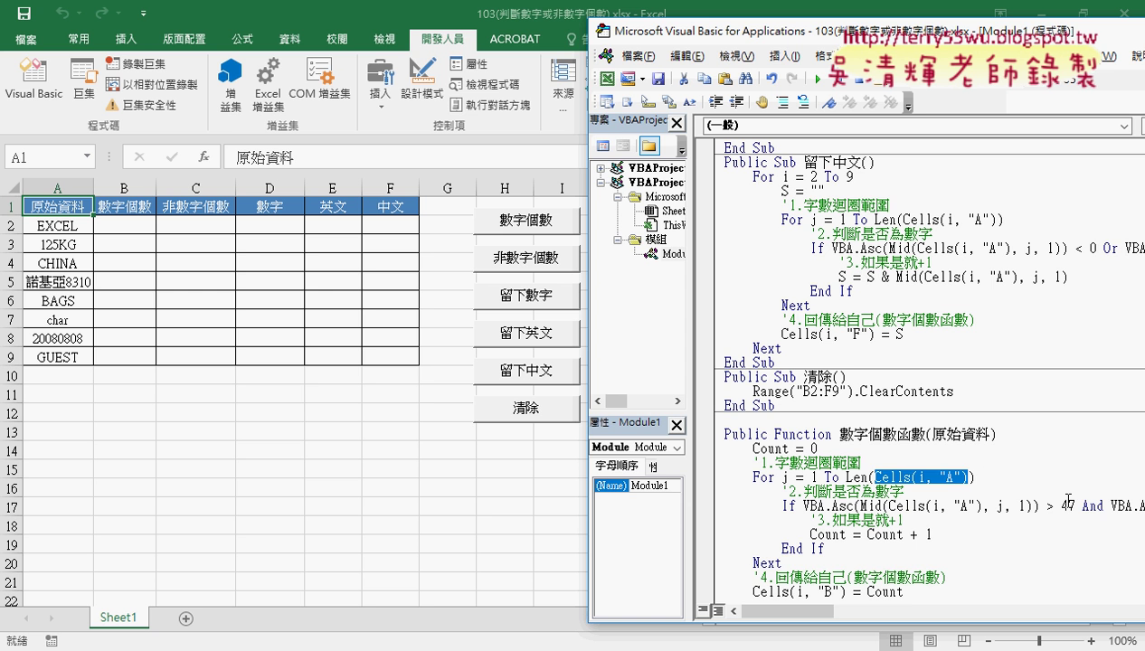
{"action": "key", "text": "ctrl+v"}
Step: Replace both Cells(i, "A") in the VBA.Asc digit test with 原始資料 and select the function name
{"action": "left_click_drag", "start_coordinate": [784, 39], "coordinate": [443, 36]}
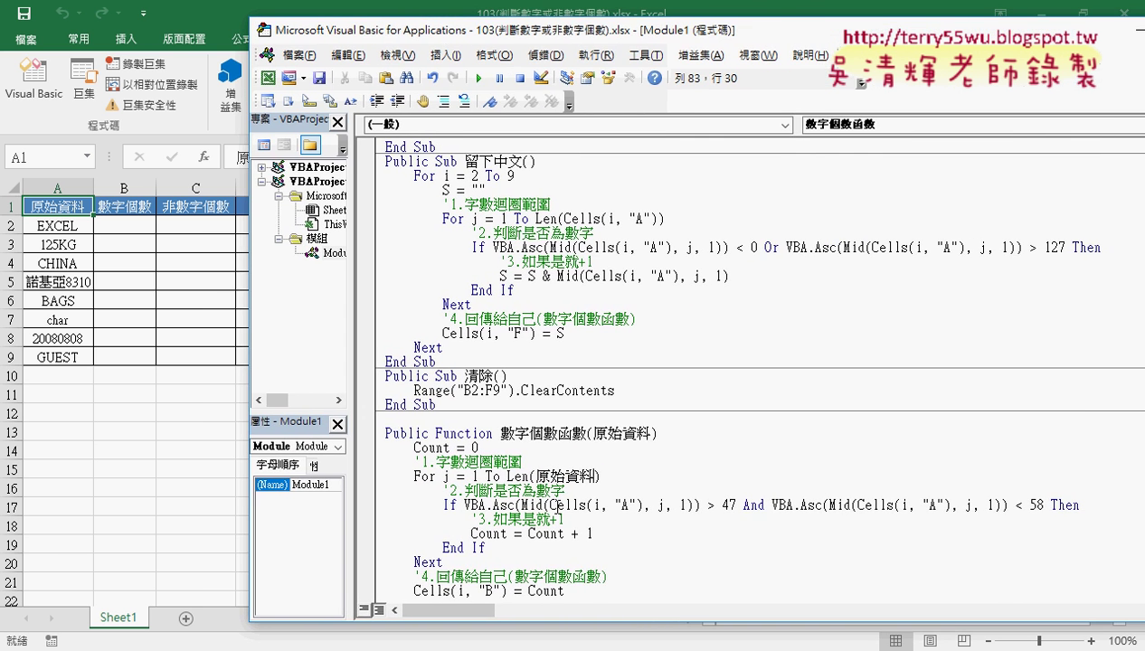
{"action": "left_click_drag", "start_coordinate": [550, 505], "coordinate": [640, 504]}
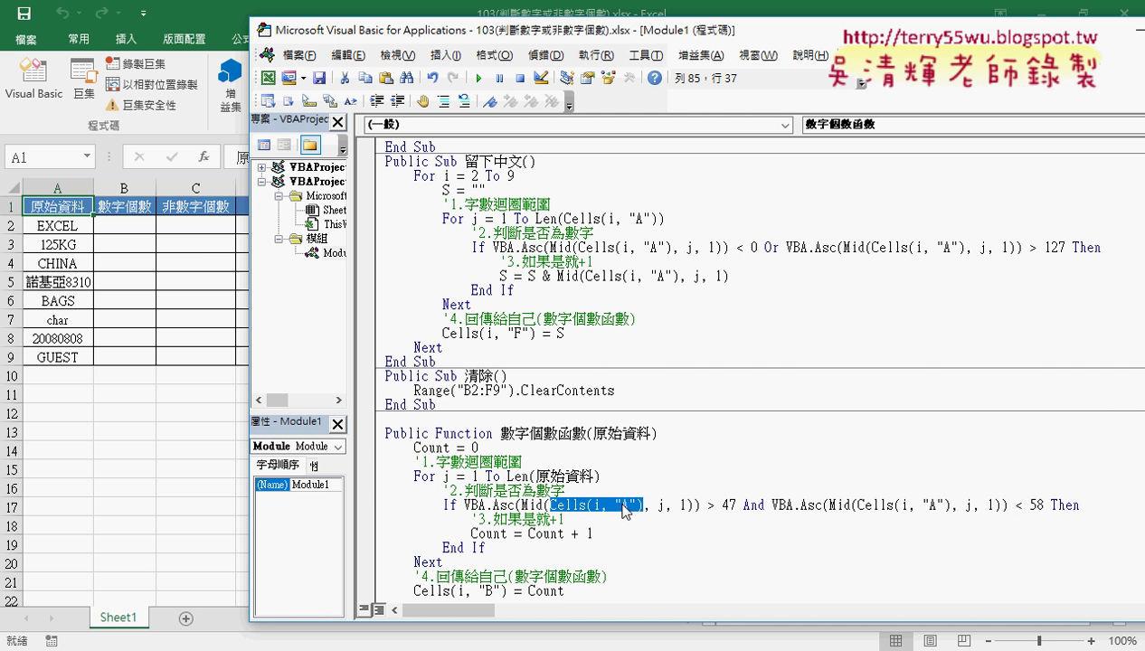
{"action": "key", "text": "ctrl+v"}
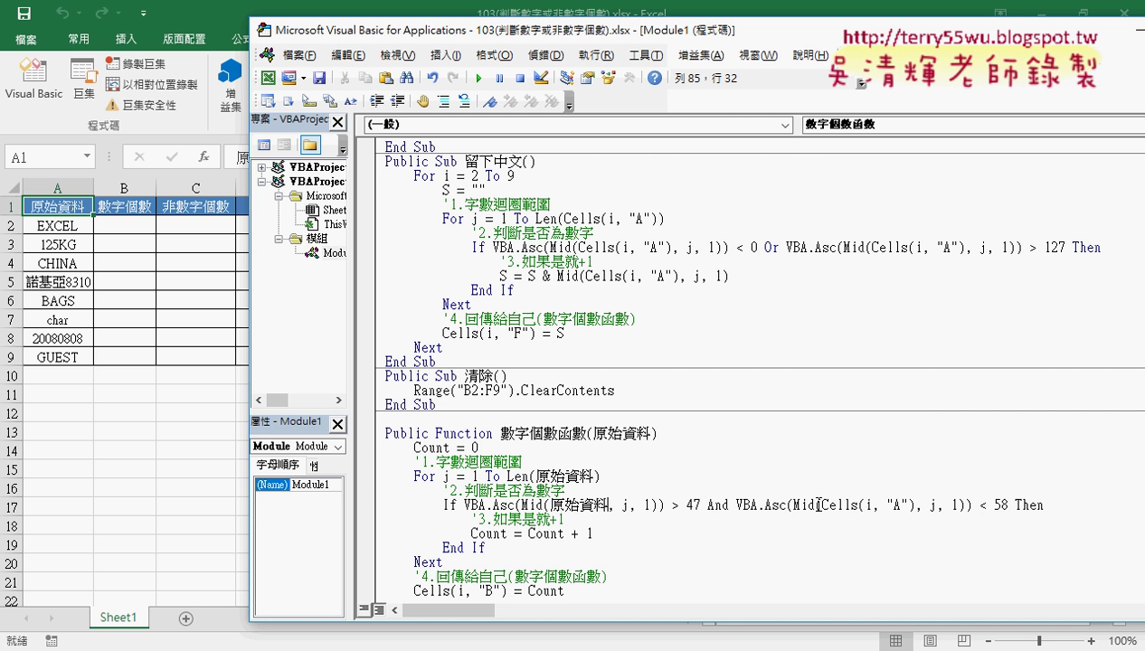
{"action": "left_click_drag", "start_coordinate": [823, 505], "coordinate": [914, 504]}
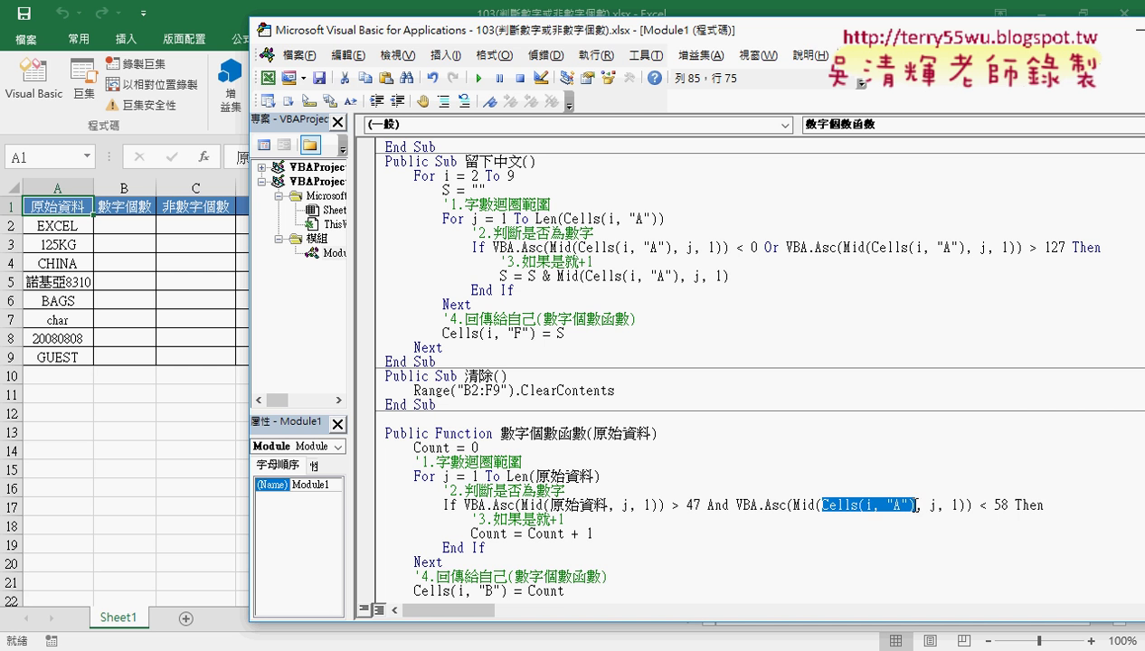
{"action": "key", "text": "ctrl+v"}
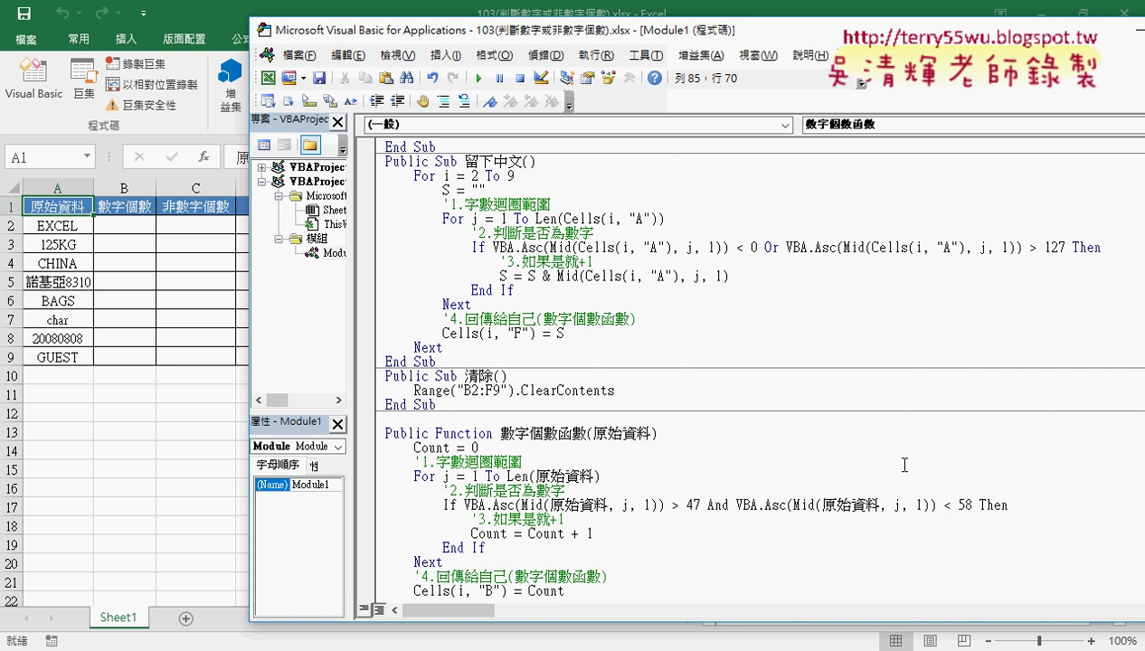
{"action": "scroll", "coordinate": [670, 524], "scroll_direction": "down", "scroll_amount": 1}
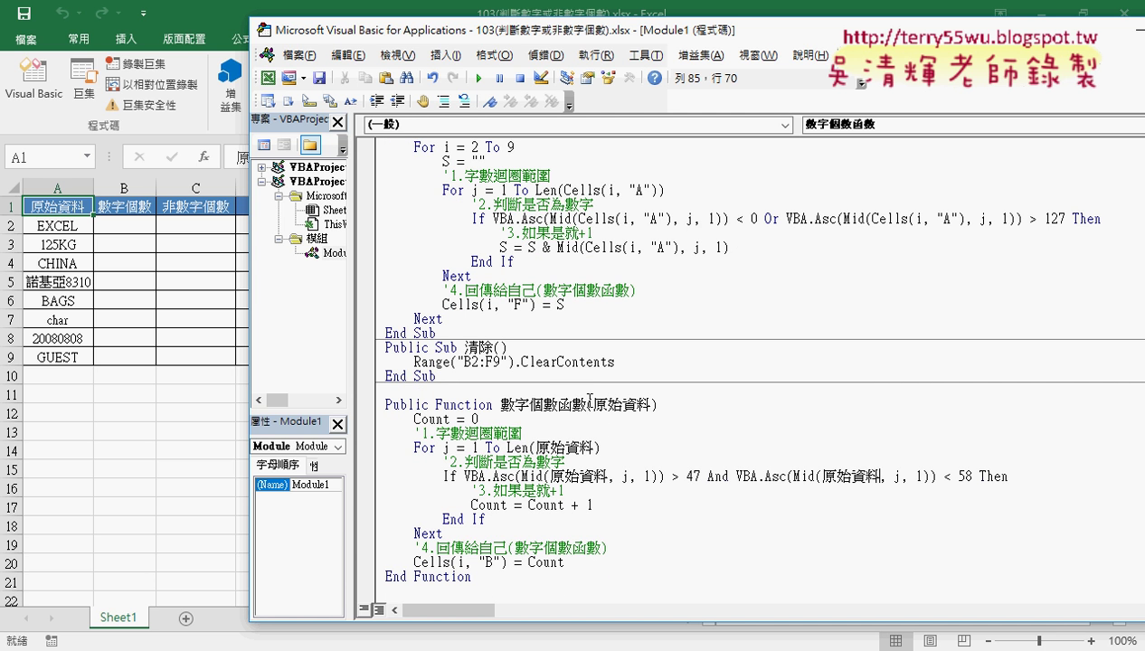
{"action": "left_click_drag", "start_coordinate": [586, 404], "coordinate": [496, 405]}
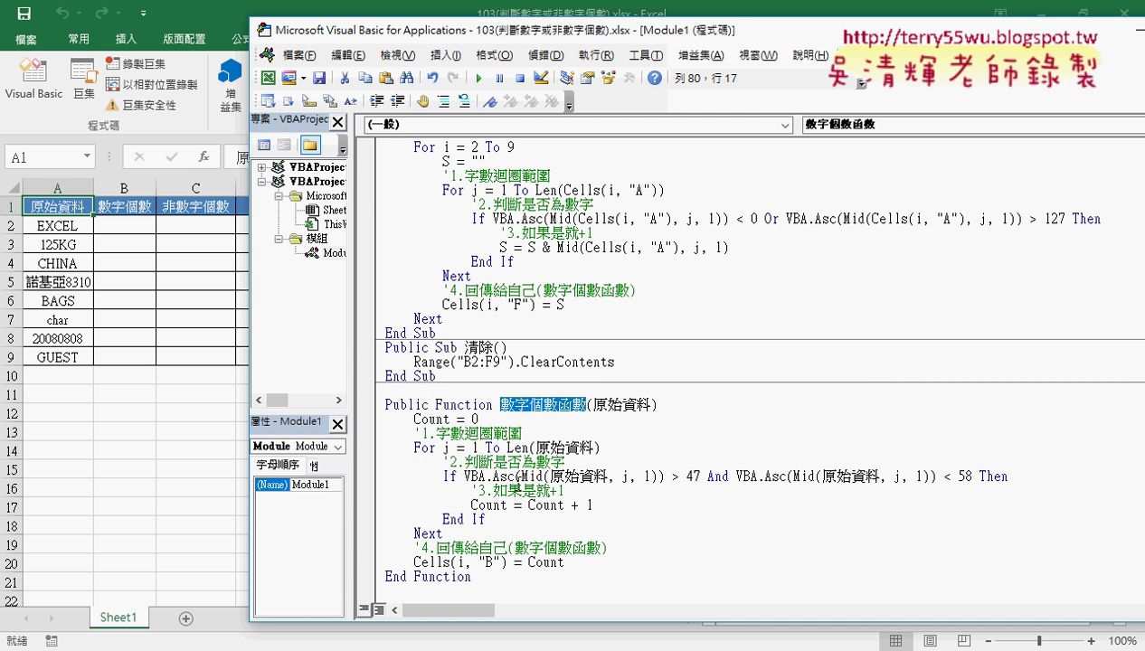
Step: Paste 數字個數函數 over Cells(i, "B") so the last line reads 數字個數函數 = Count
{"action": "left_click", "coordinate": [508, 561]}
{"action": "left_click_drag", "start_coordinate": [508, 562], "coordinate": [414, 562]}
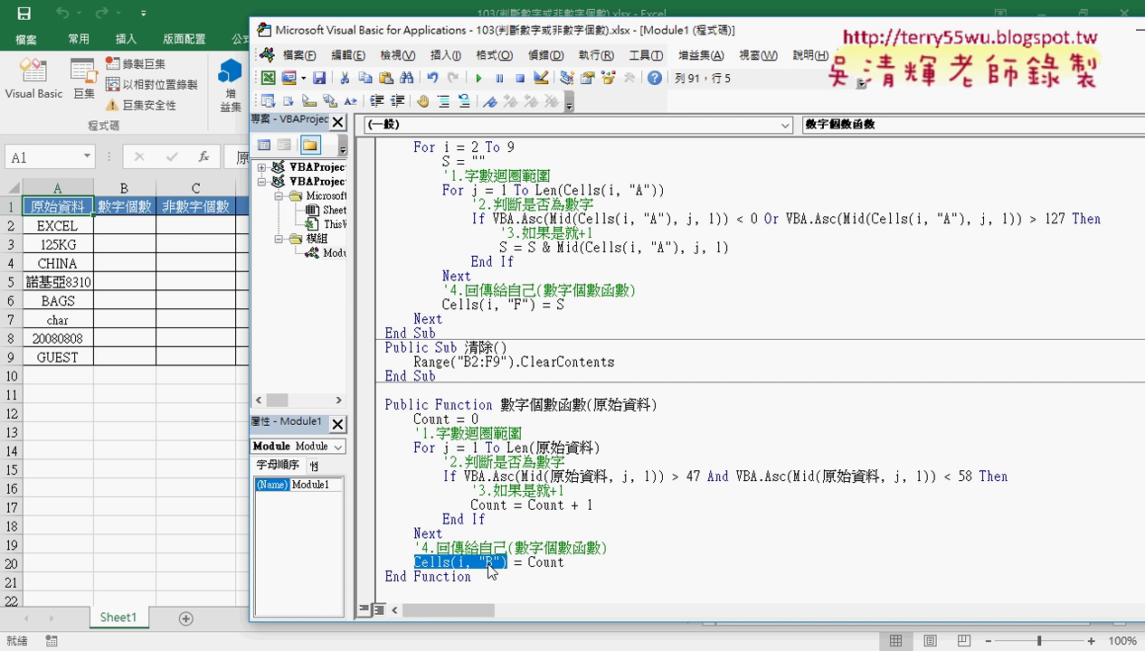
{"action": "type", "text": "數字個數函數"}
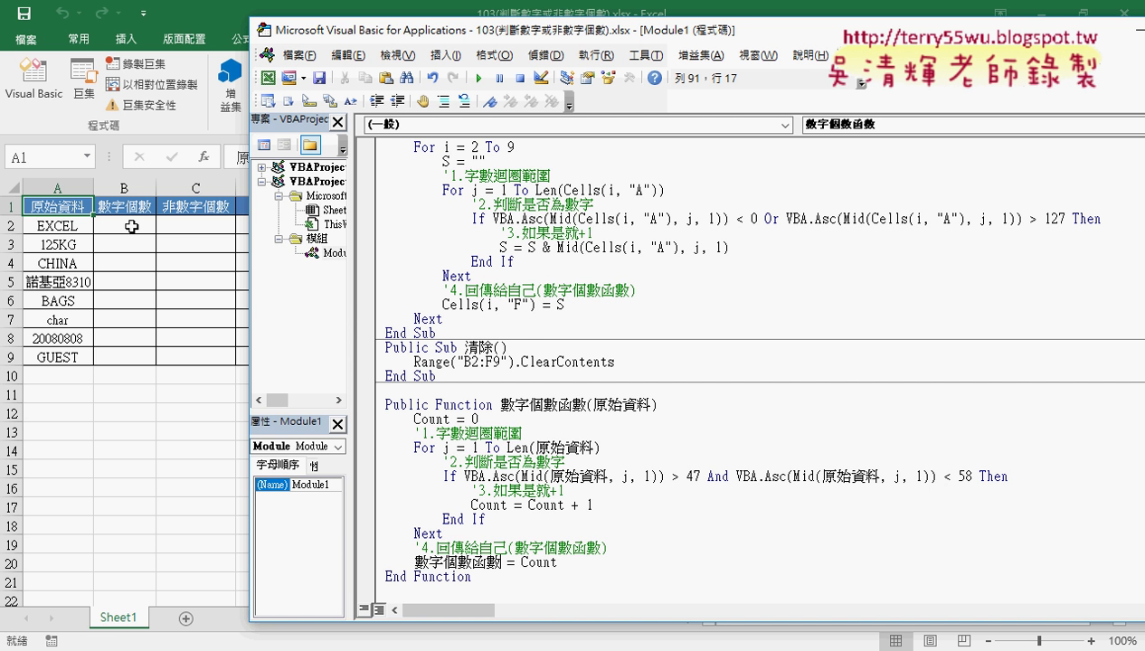
{"action": "left_click", "coordinate": [131, 226]}
Step: Enter =數字個數函數(A2) in B2 and fill it down to B9, giving 0,3,0,4,0,0,8,0
{"action": "left_click", "coordinate": [205, 156]}
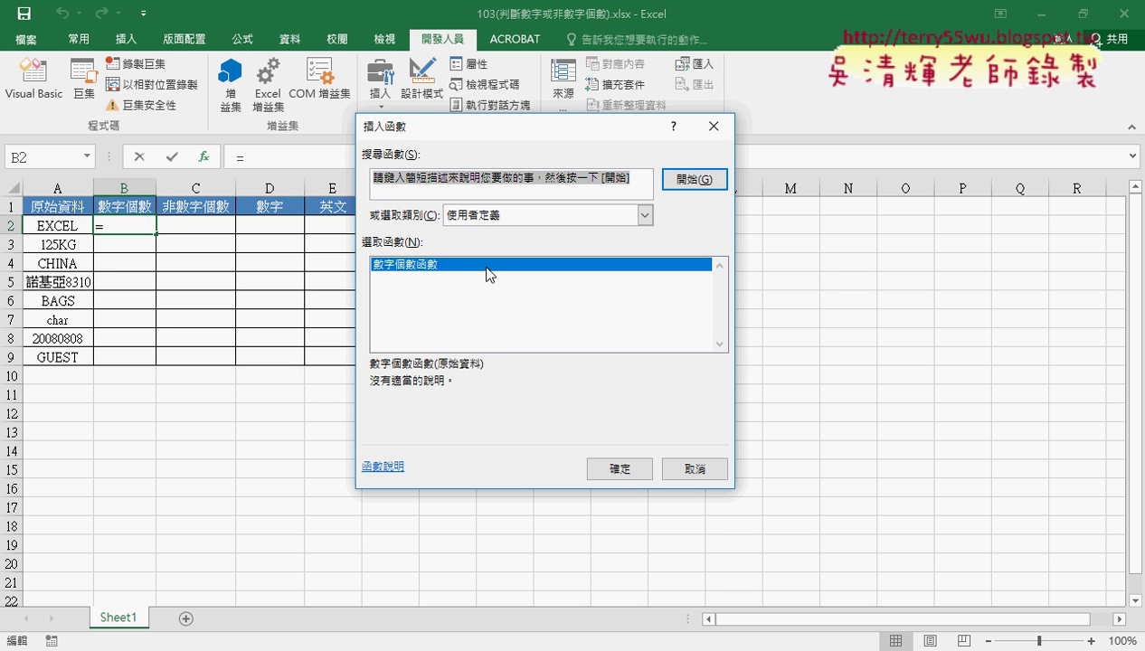
{"action": "double_click", "coordinate": [445, 265]}
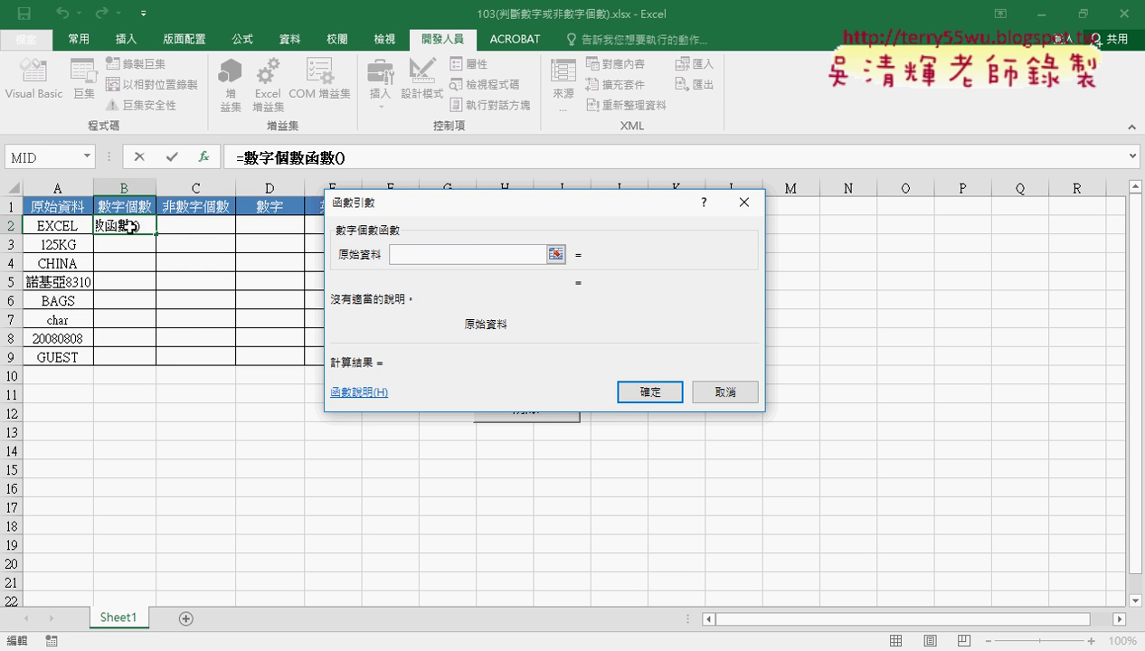
{"action": "left_click", "coordinate": [69, 224]}
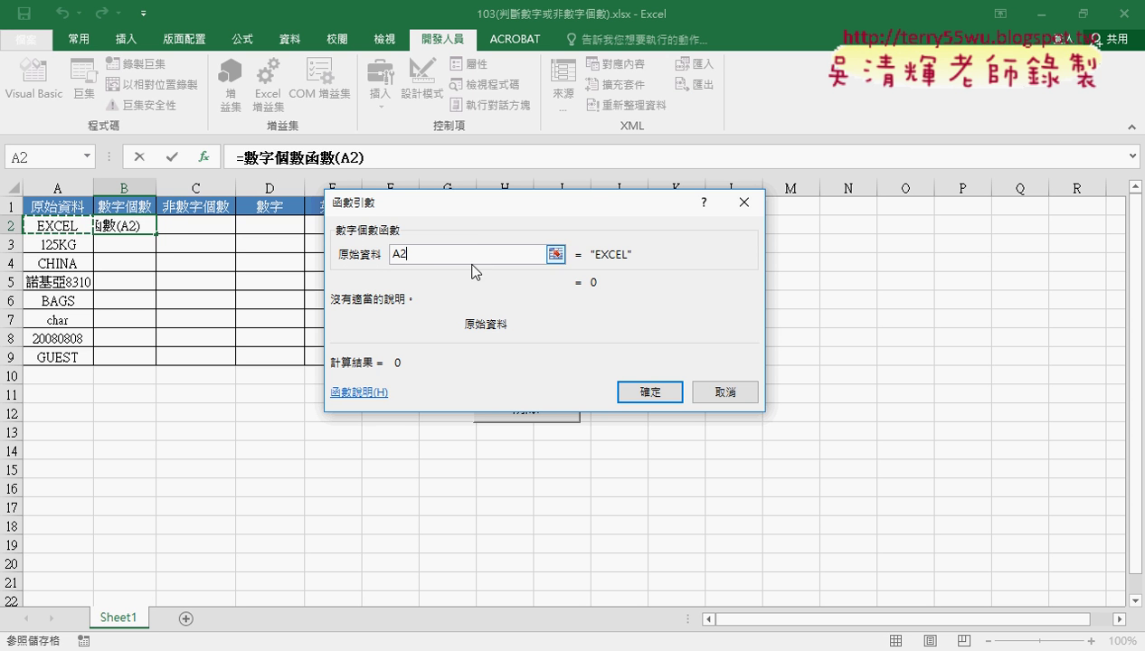
{"action": "left_click", "coordinate": [644, 391]}
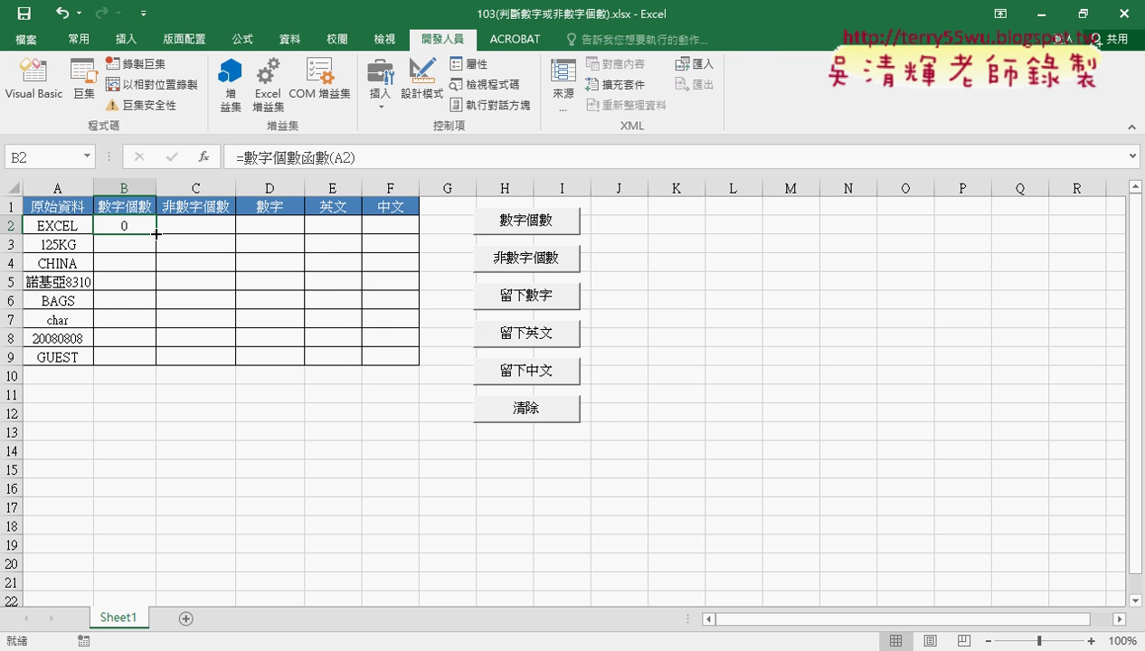
{"action": "double_click", "coordinate": [155, 234]}
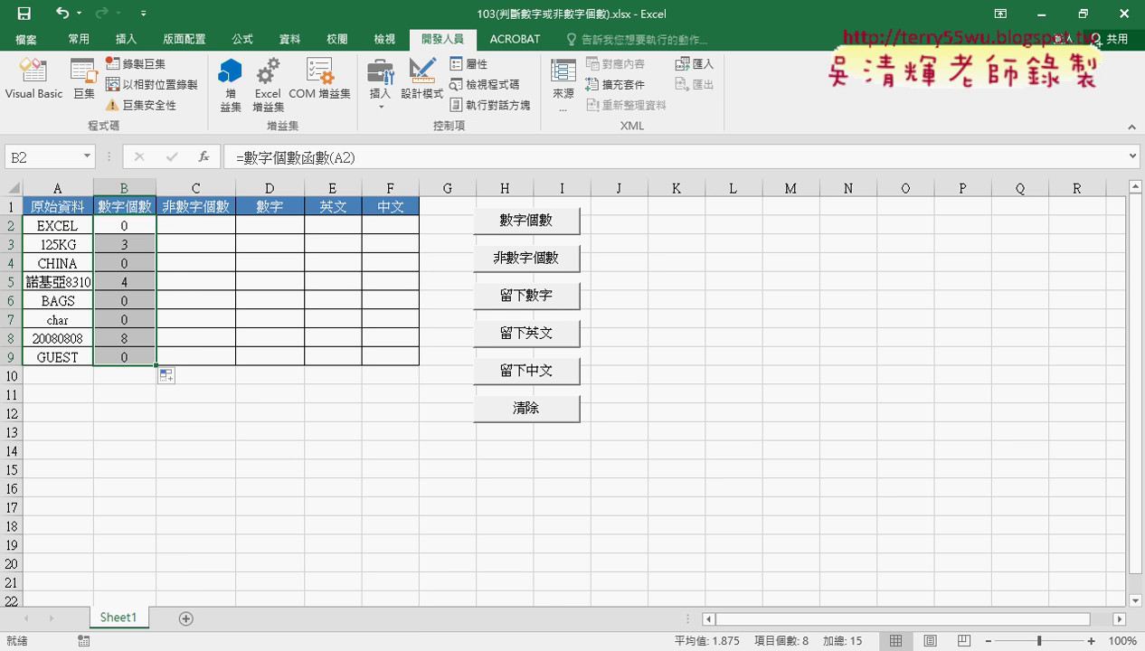
{"action": "left_click", "coordinate": [209, 644]}
{"action": "left_click", "coordinate": [443, 608]}
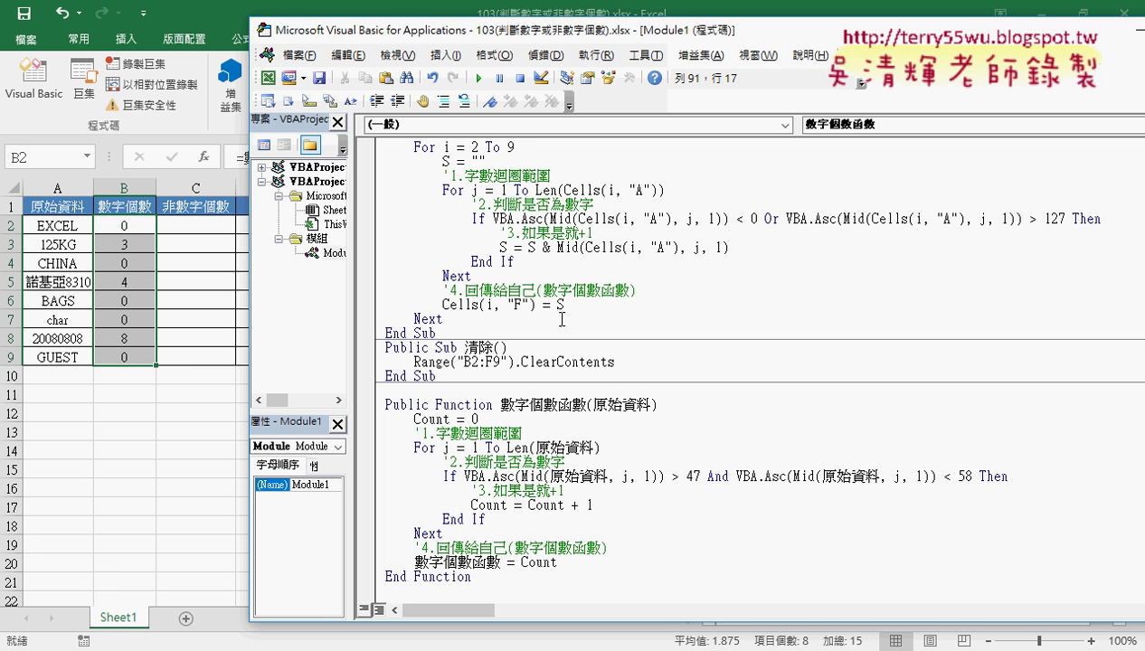
Step: Delete the blank line between the 清除 sub's End Sub and 數字個數函數
{"action": "left_click", "coordinate": [475, 390]}
{"action": "key", "text": "Delete"}
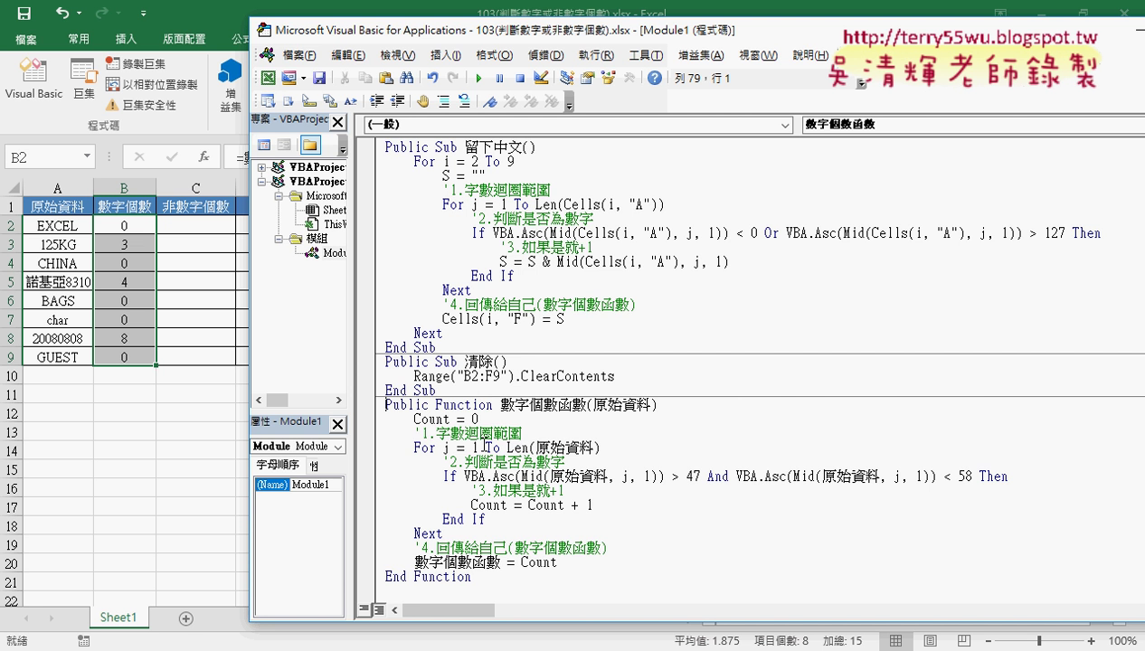
{"action": "scroll", "coordinate": [542, 459], "scroll_direction": "up", "scroll_amount": 5}
{"action": "scroll", "coordinate": [549, 464], "scroll_direction": "up", "scroll_amount": 6}
{"action": "scroll", "coordinate": [550, 464], "scroll_direction": "up", "scroll_amount": 4}
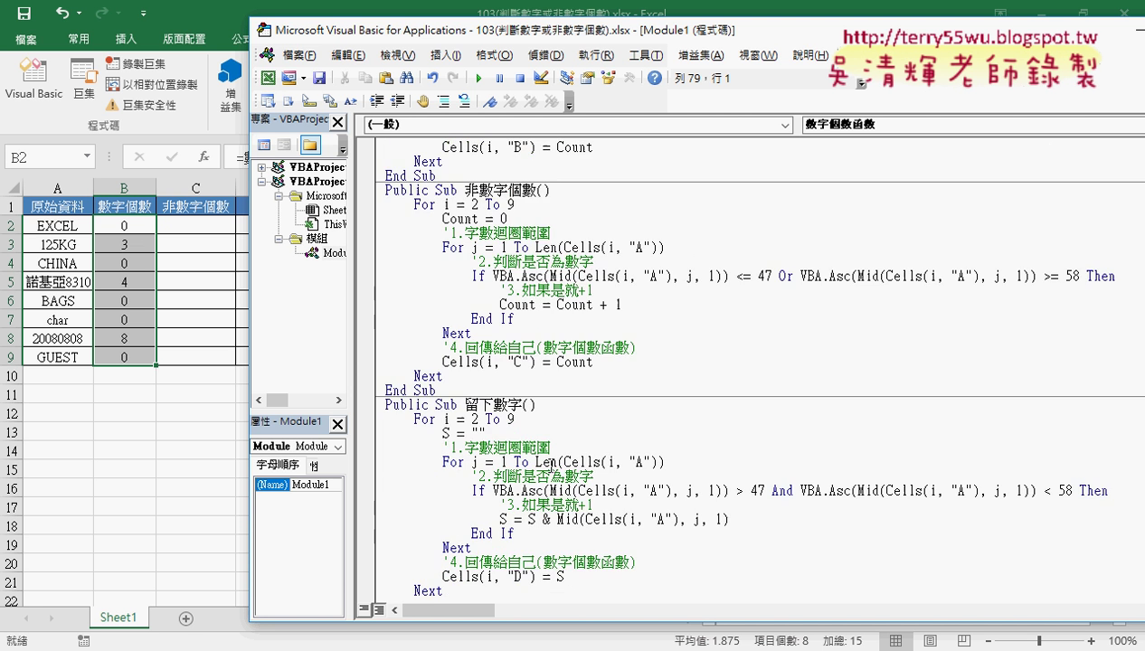
{"action": "scroll", "coordinate": [547, 461], "scroll_direction": "up", "scroll_amount": 5}
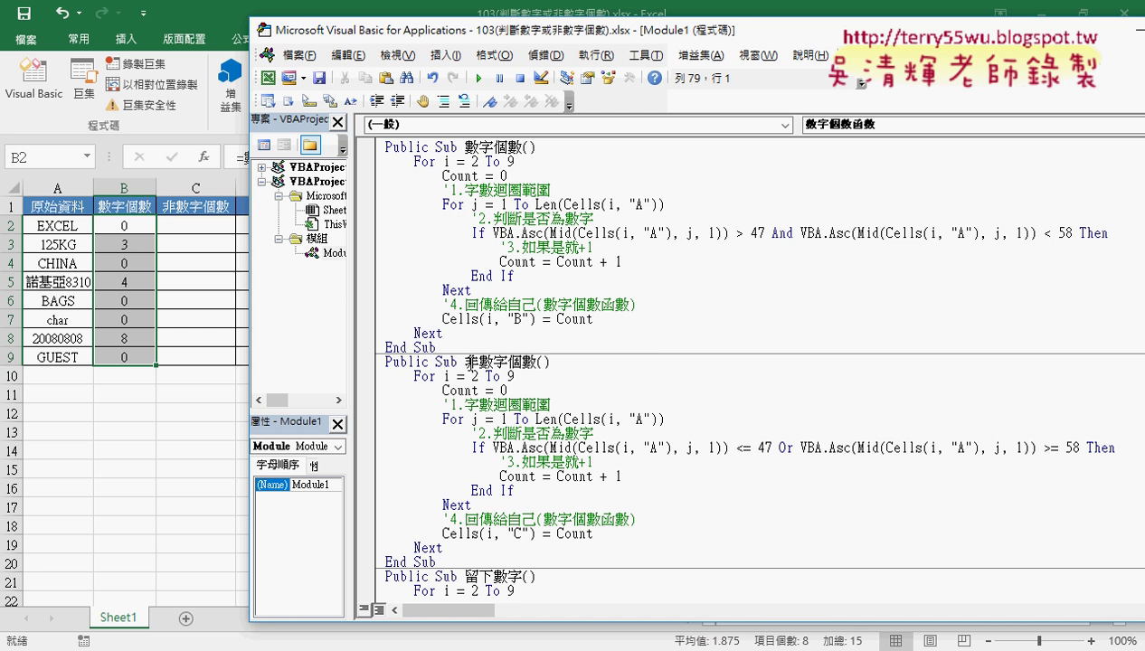
Step: Review Module1's other subs, highlighting the 非數字個數 name and ClearContents in 清除
{"action": "double_click", "coordinate": [468, 362]}
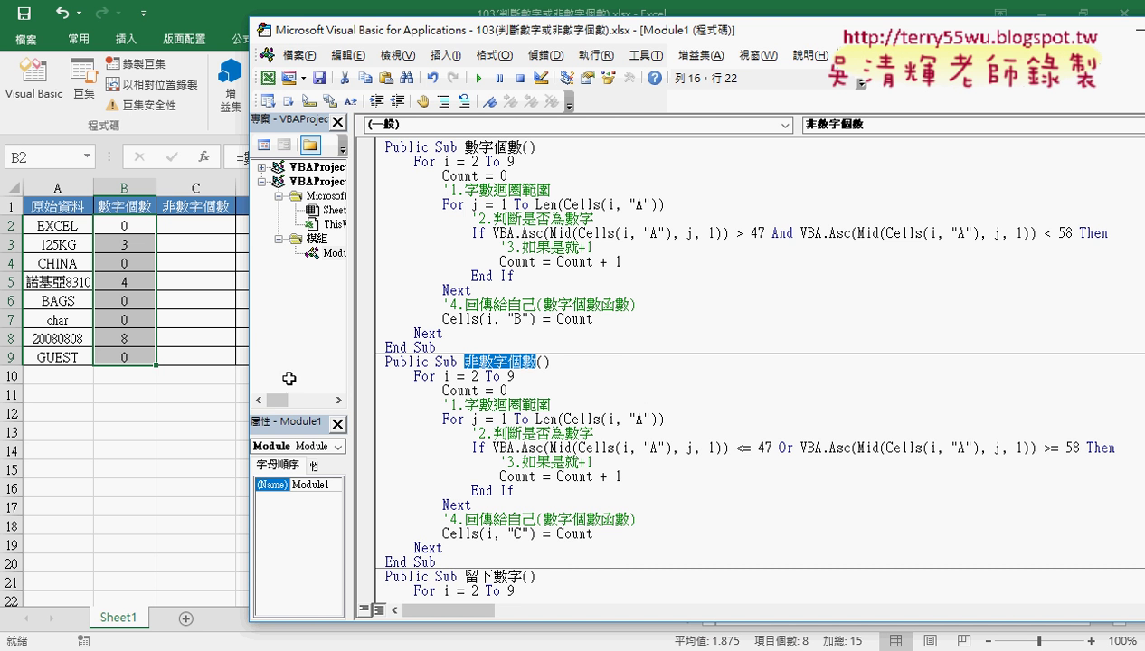
{"action": "scroll", "coordinate": [642, 396], "scroll_direction": "down", "scroll_amount": 6}
{"action": "scroll", "coordinate": [562, 437], "scroll_direction": "down", "scroll_amount": 8}
{"action": "scroll", "coordinate": [563, 436], "scroll_direction": "down", "scroll_amount": 6}
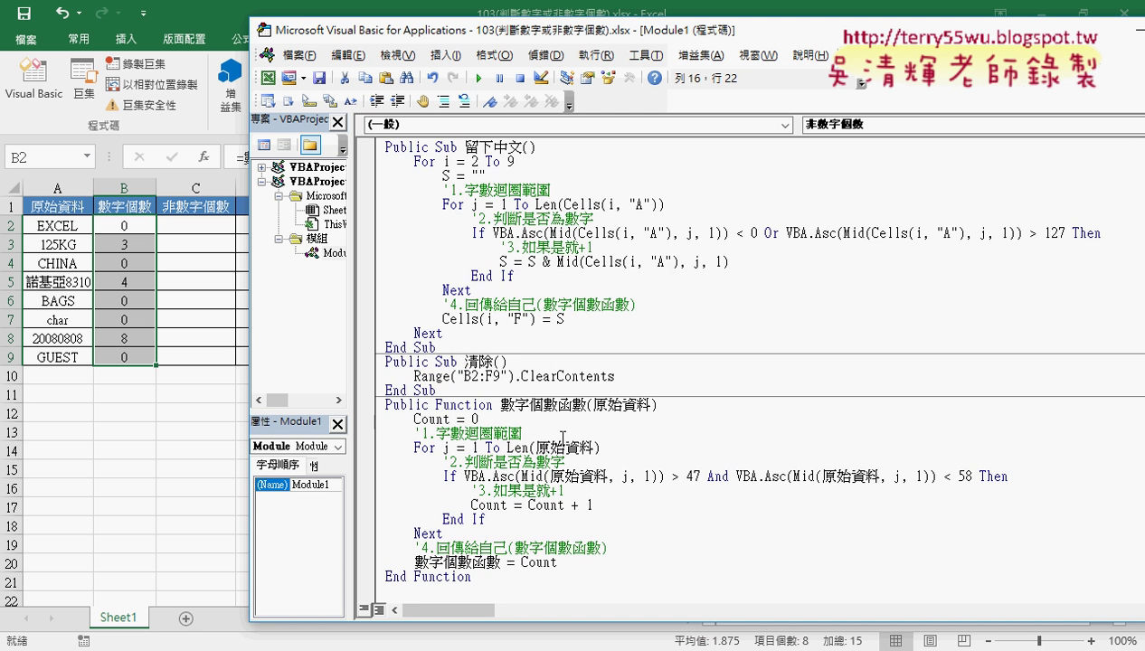
{"action": "left_click_drag", "start_coordinate": [616, 376], "coordinate": [407, 376]}
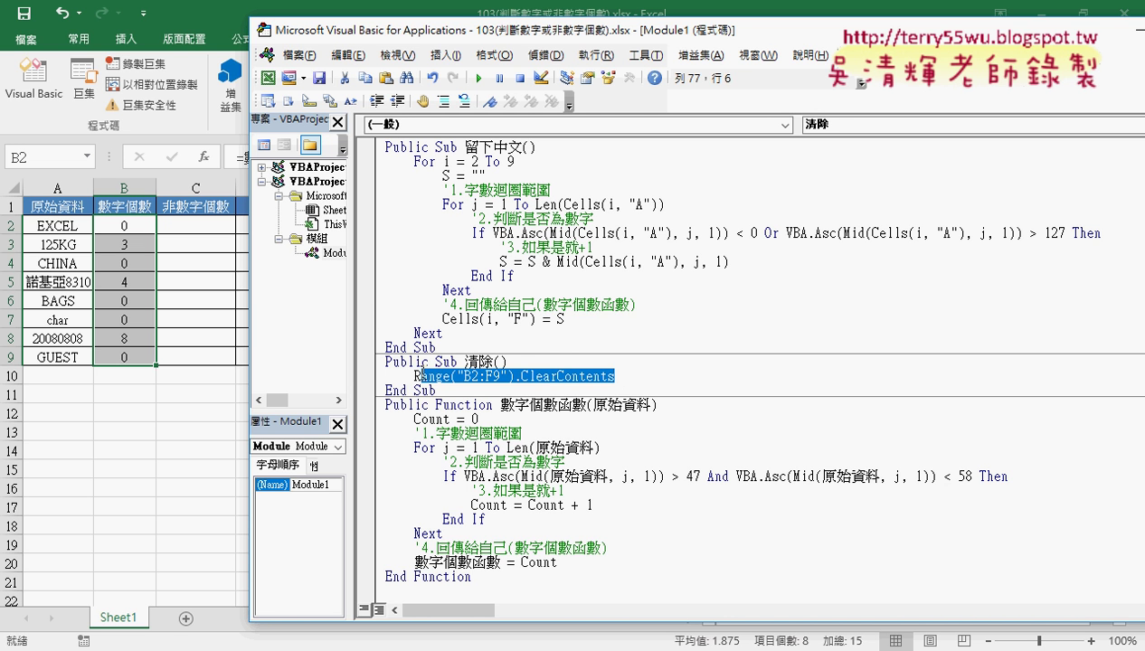
{"action": "left_click_drag", "start_coordinate": [616, 376], "coordinate": [518, 386]}
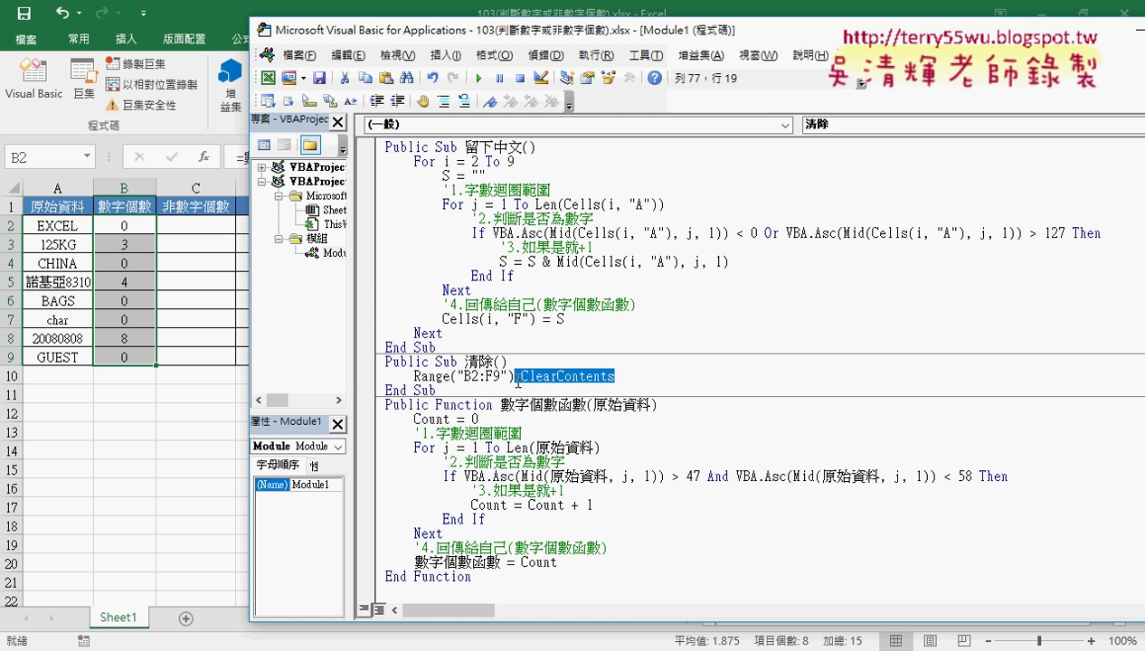